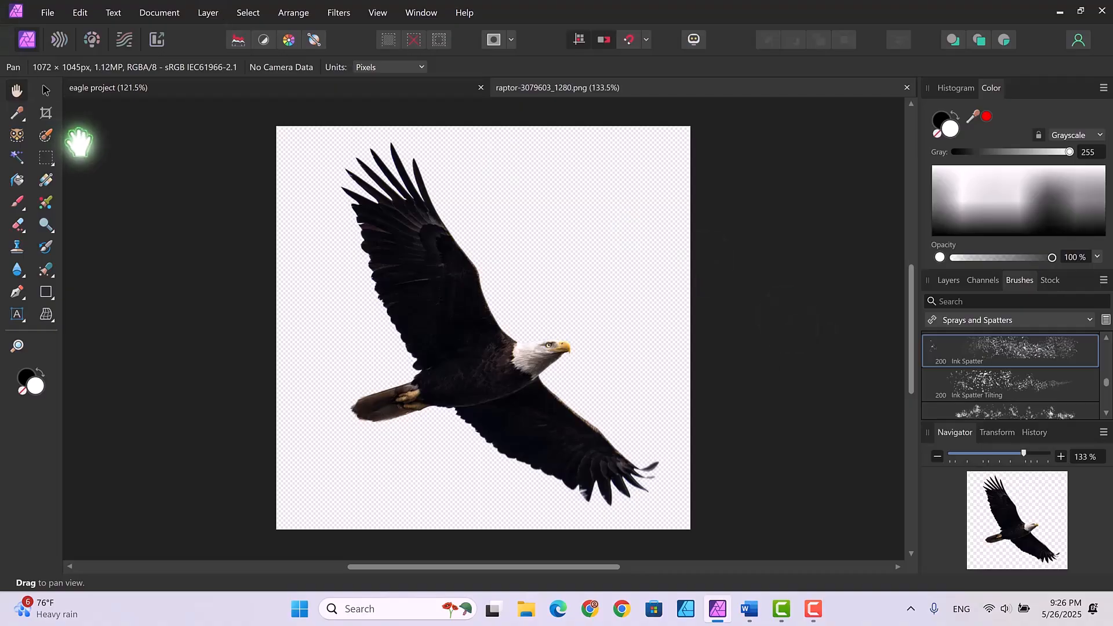
Step: Crop the canvas outward to about 1301 x 1130 px, adding space beside the eagle's tail and above and below the bird
left_click(46, 114)
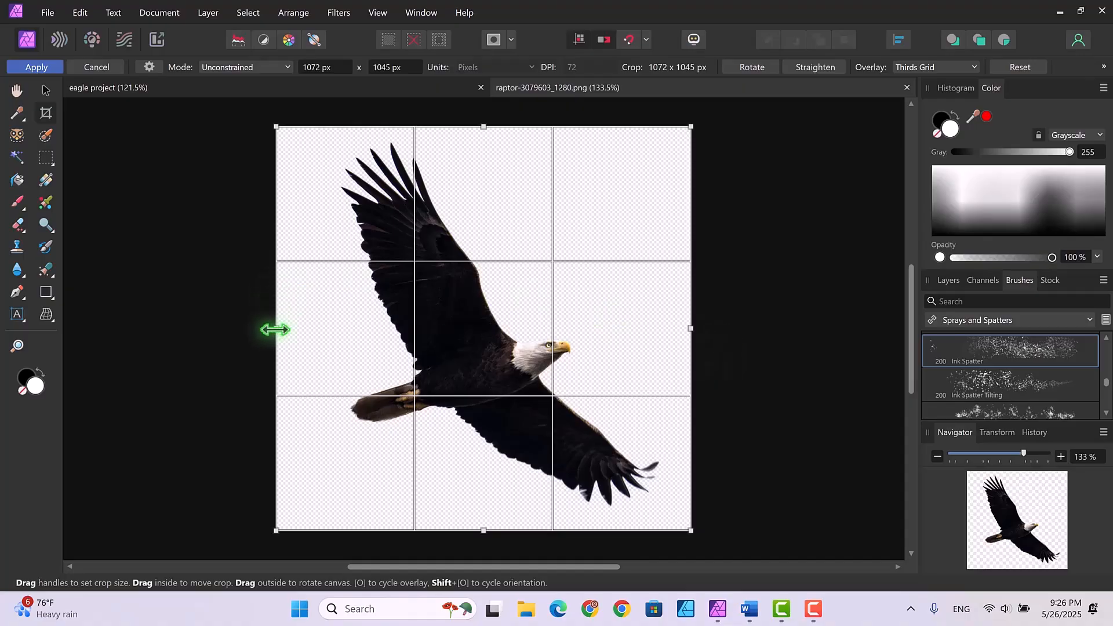
left_click_drag(275, 329, 186, 328)
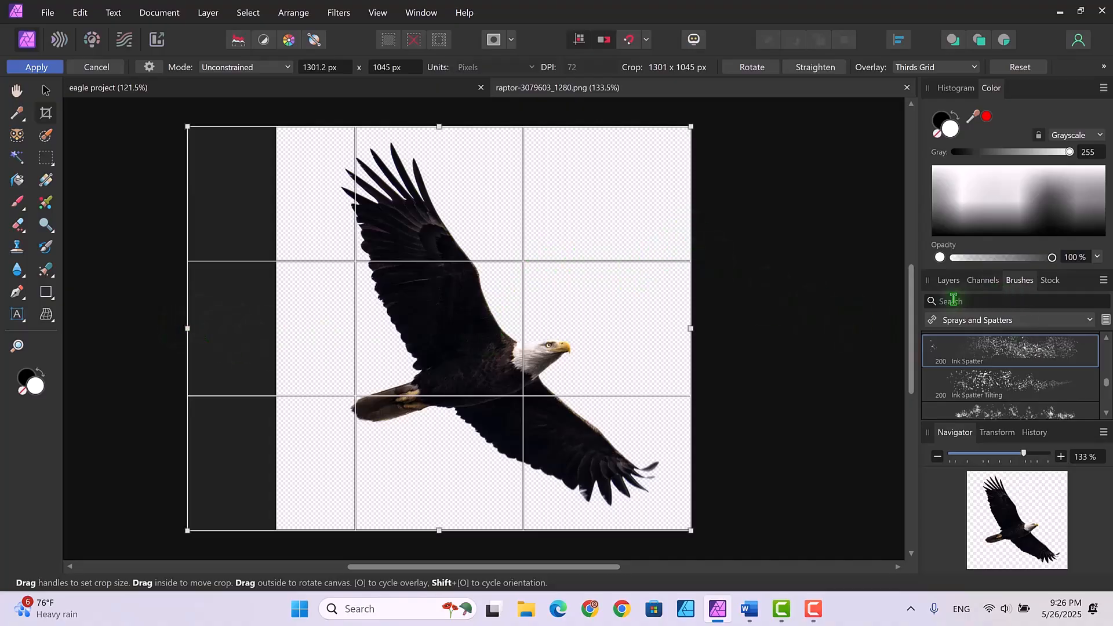
left_click(948, 281)
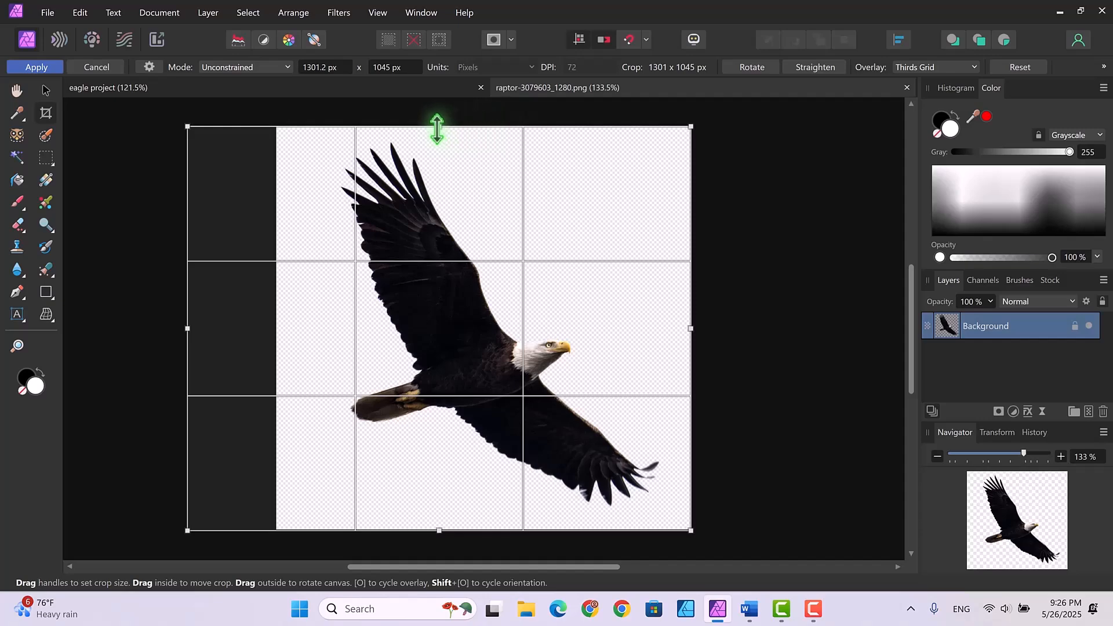
left_click_drag(439, 126, 436, 110)
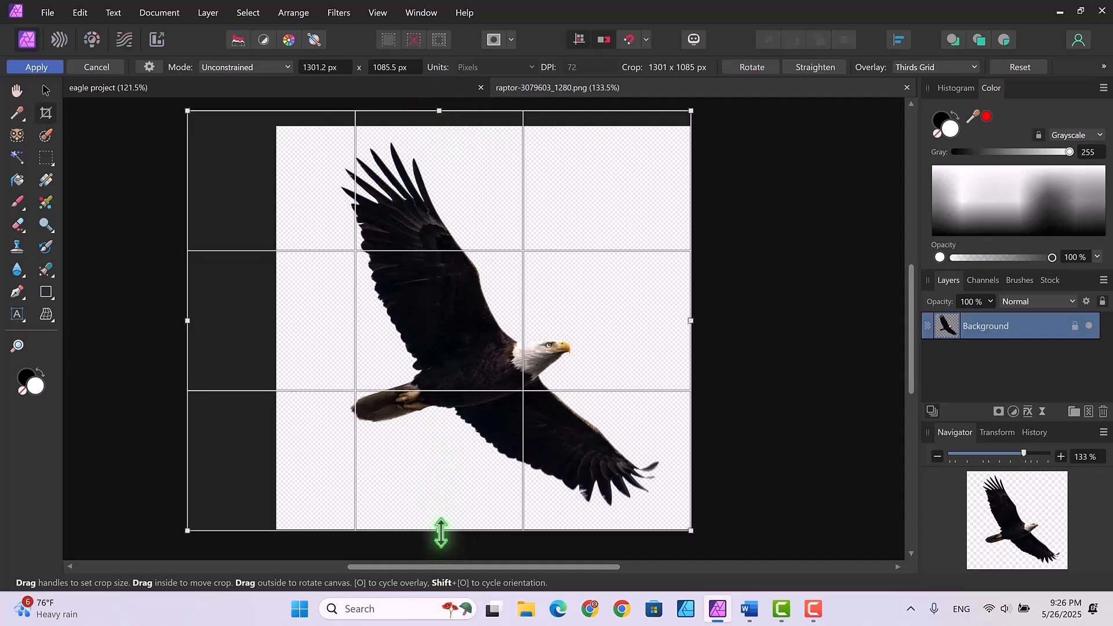
left_click_drag(437, 530, 438, 548)
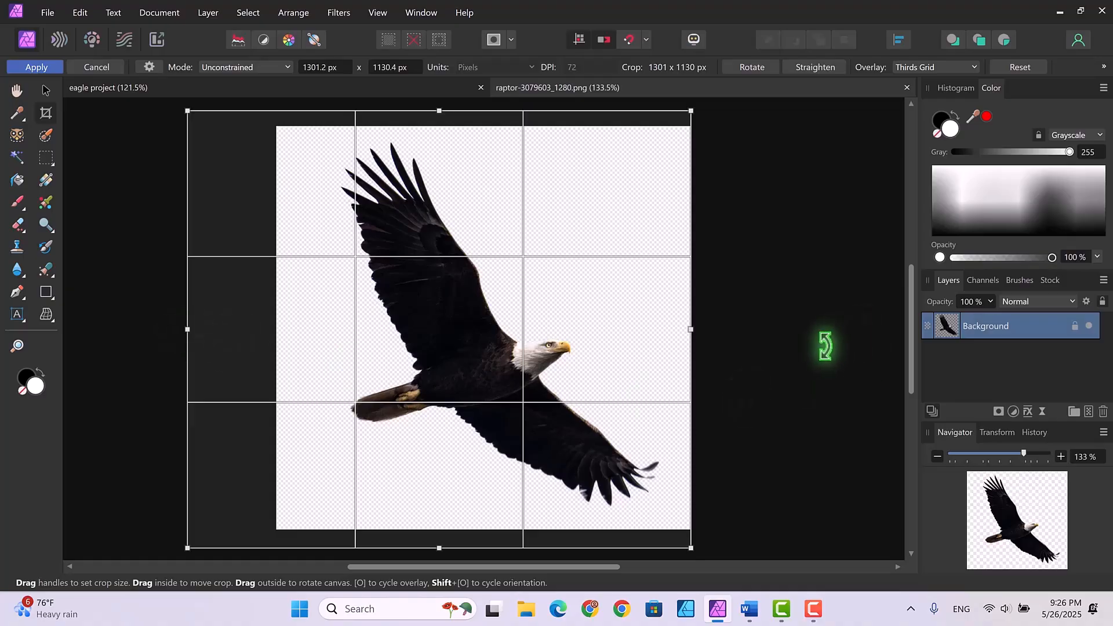
key("h")
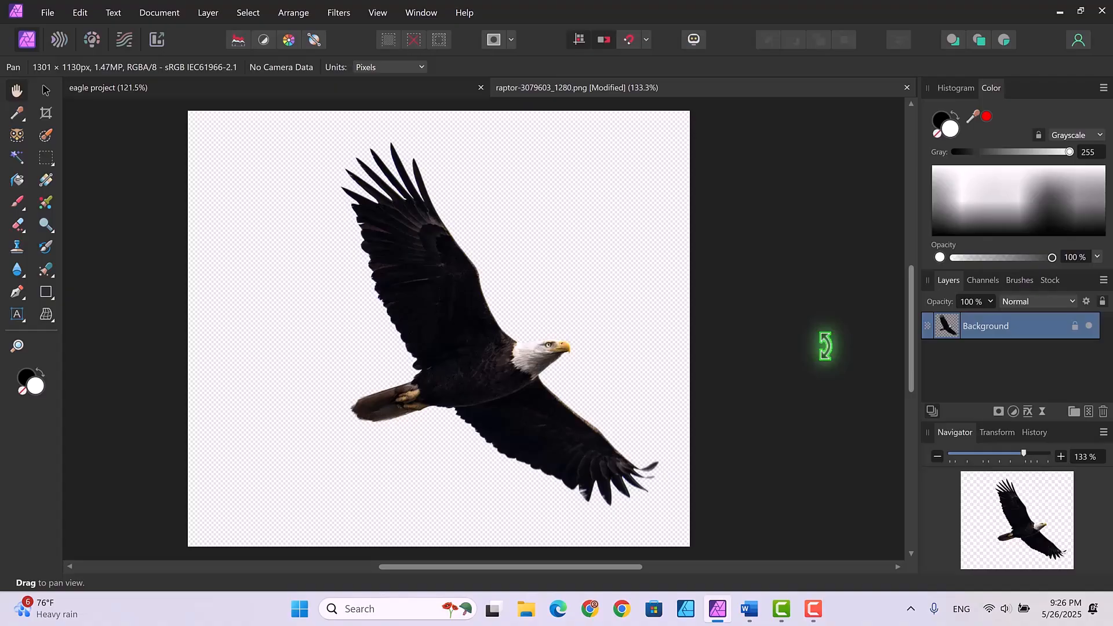
Step: Duplicate the Background layer and rename the copy "eagle"
right_click(989, 327)
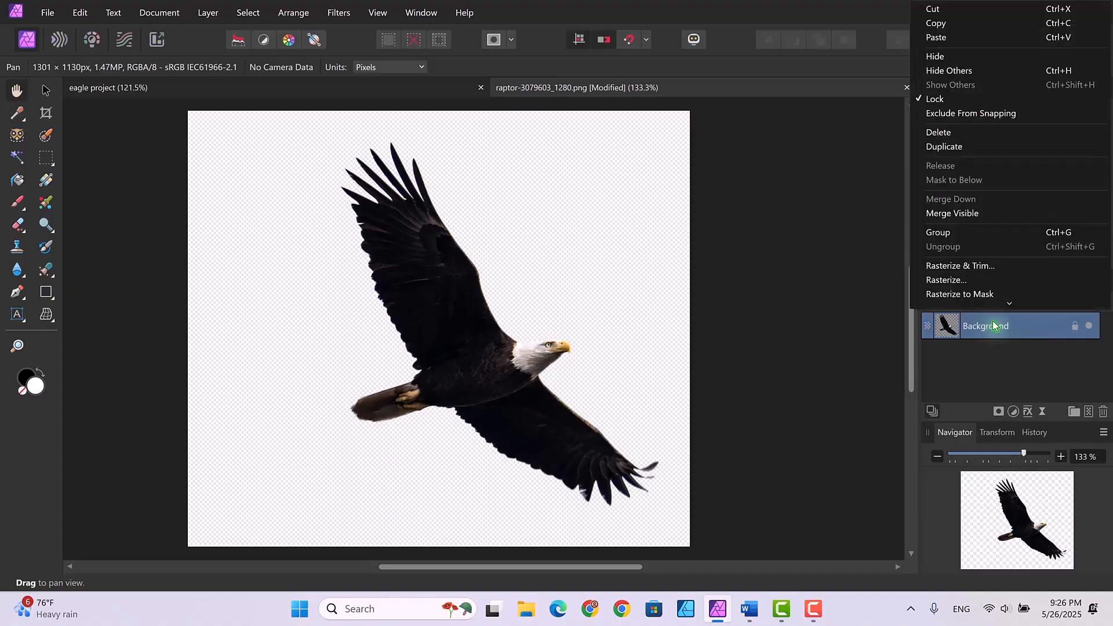
left_click(956, 147)
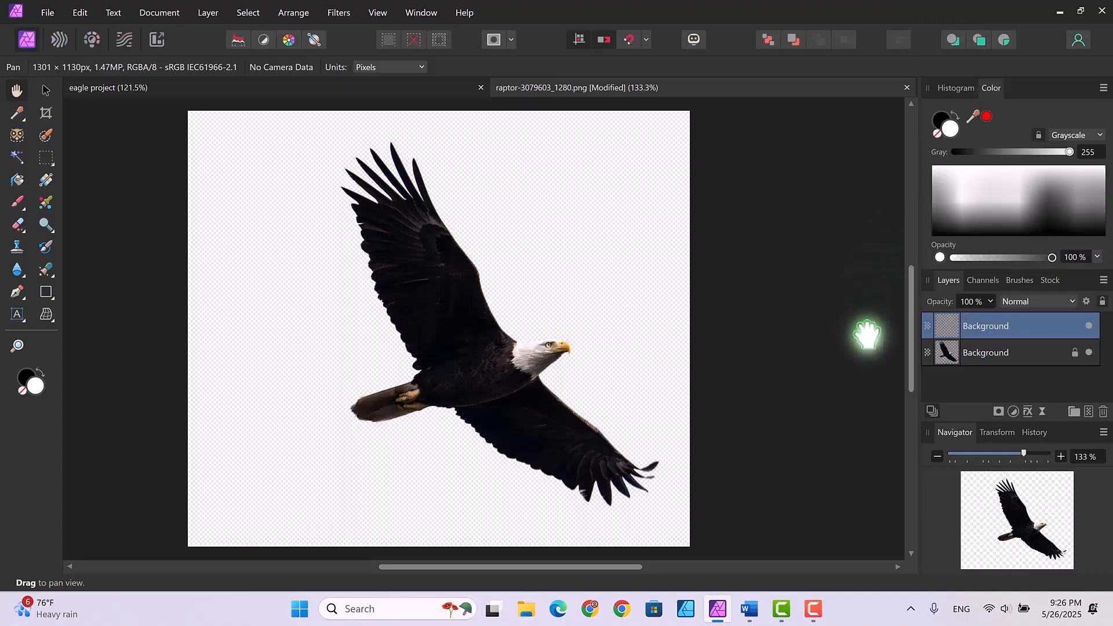
double_click(995, 329)
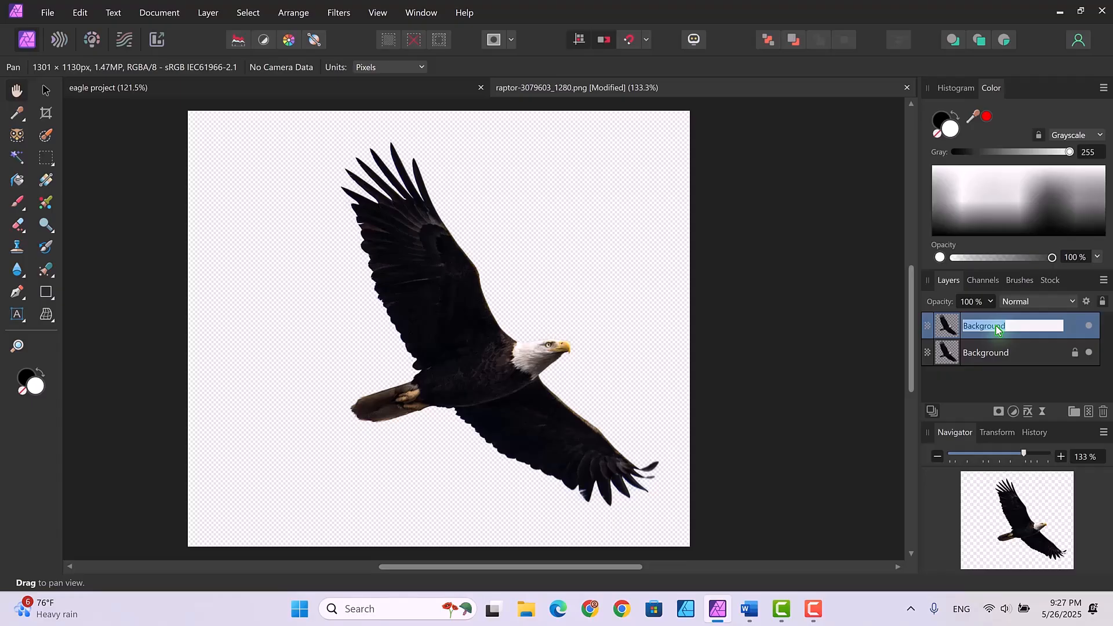
type("eagle")
key("Return")
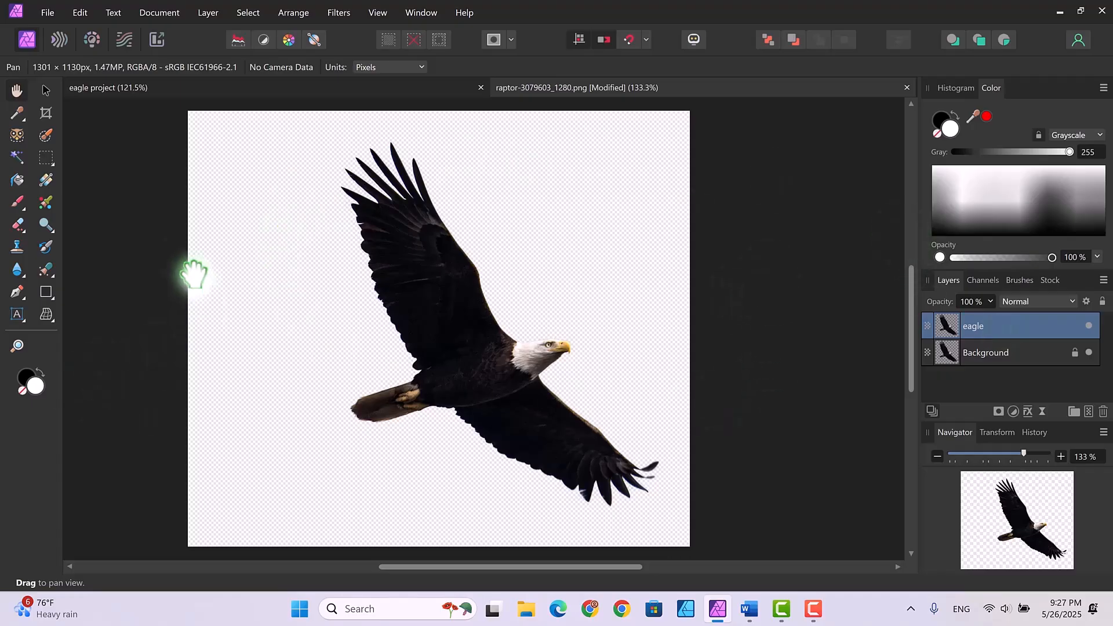
Step: Draw a white rectangle without a stroke that covers the whole canvas
left_click(46, 293)
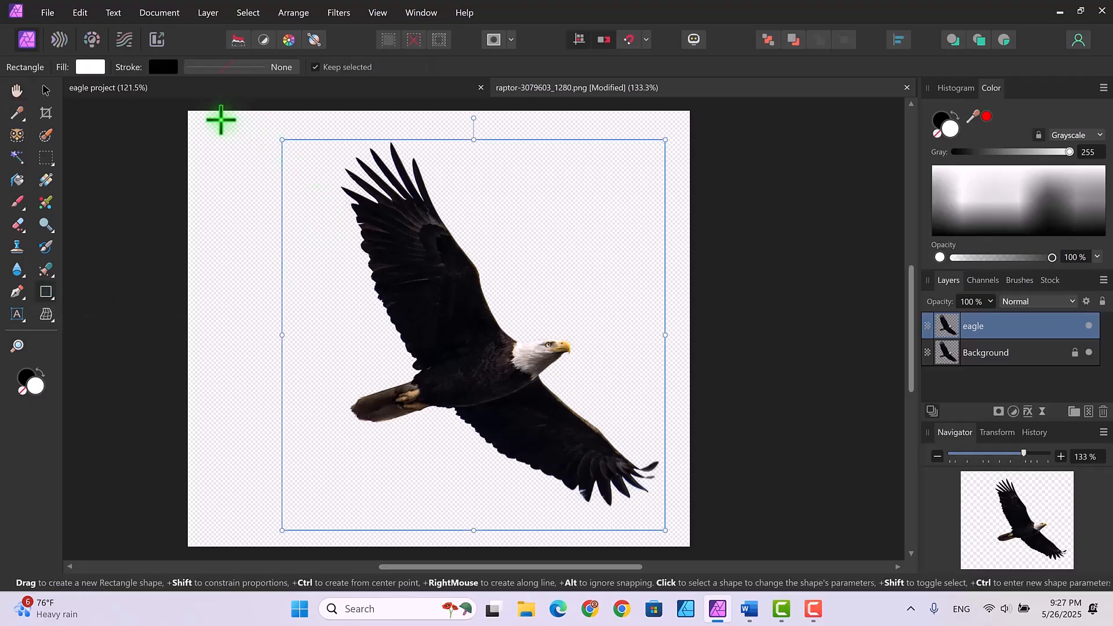
left_click_drag(190, 116, 690, 475)
left_click_drag(912, 415, 907, 379)
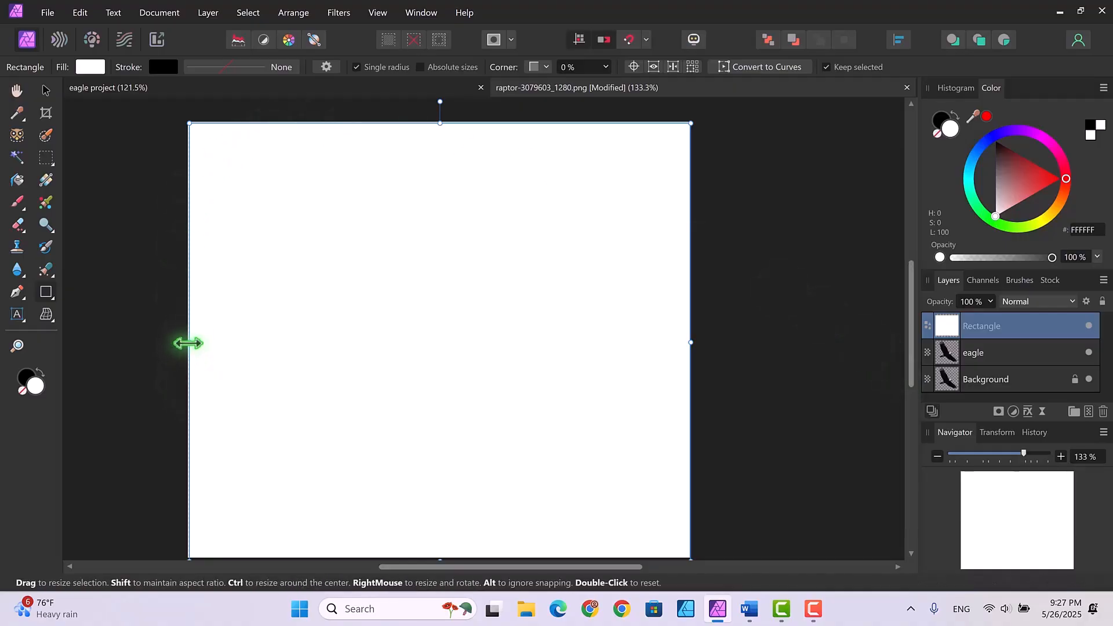
left_click_drag(188, 342, 188, 344)
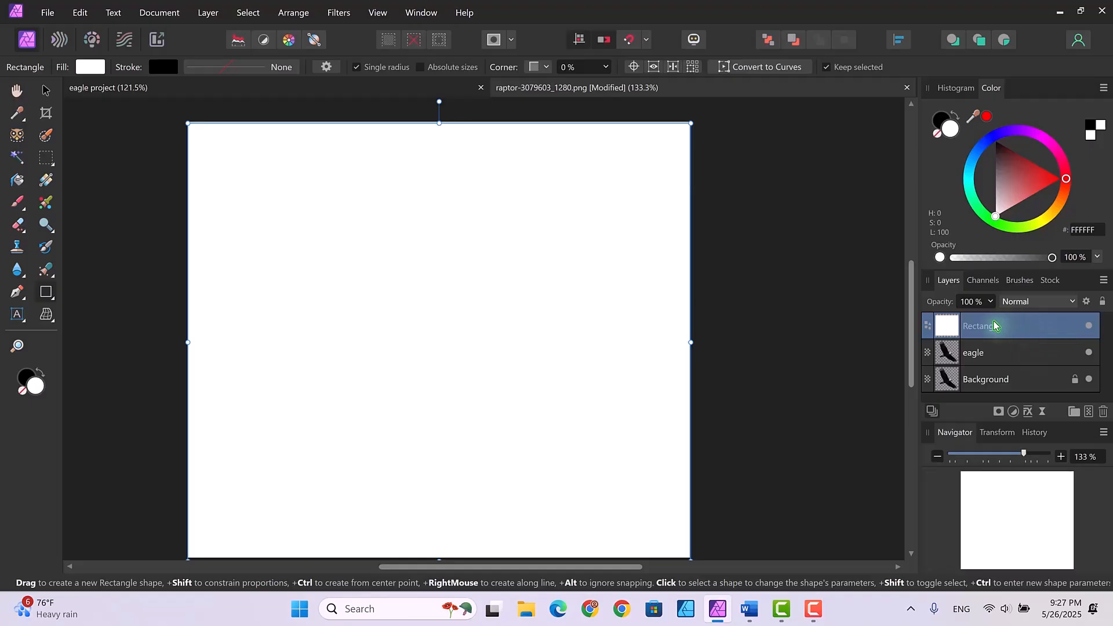
Step: Place the rectangle layer beneath the Background layer, not nested inside it, and rename it "sky"
left_click_drag(978, 326, 924, 363)
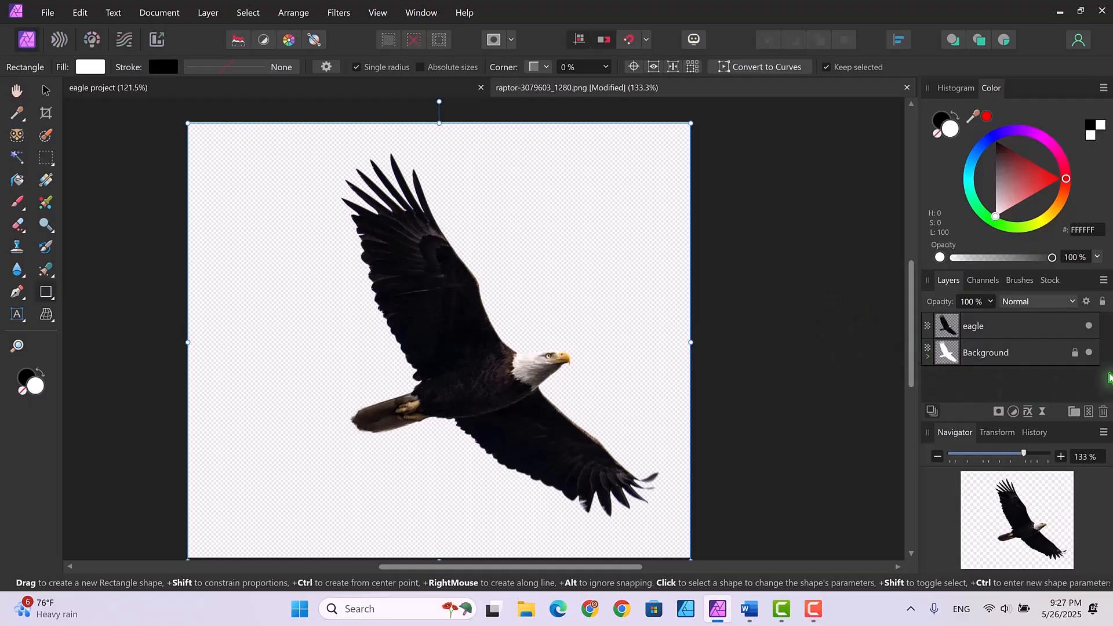
left_click(928, 359)
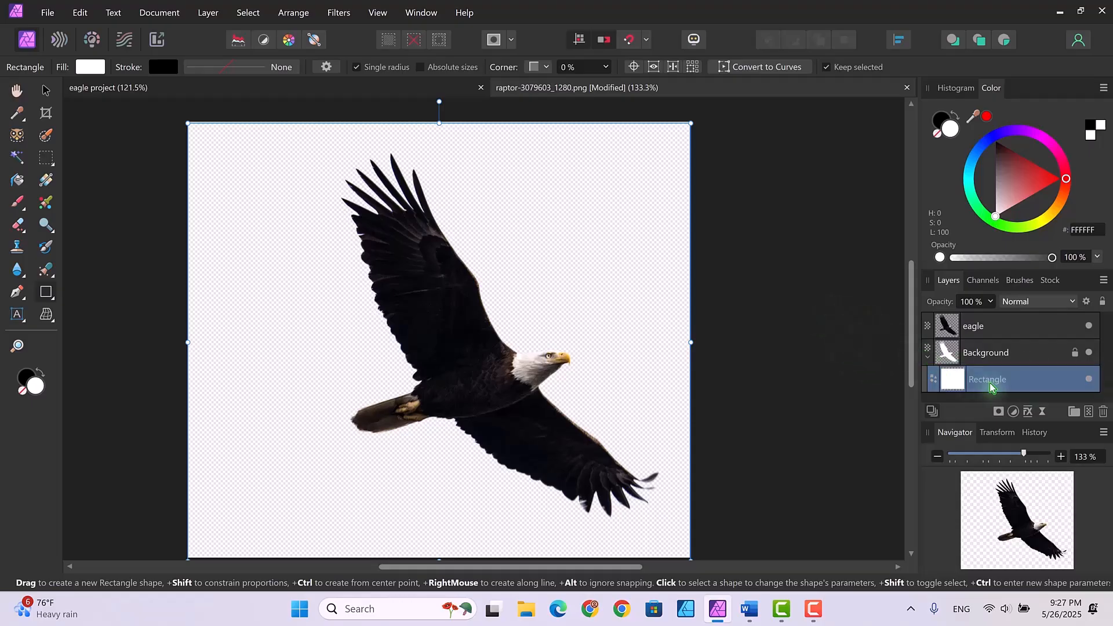
left_click_drag(1001, 376, 986, 400)
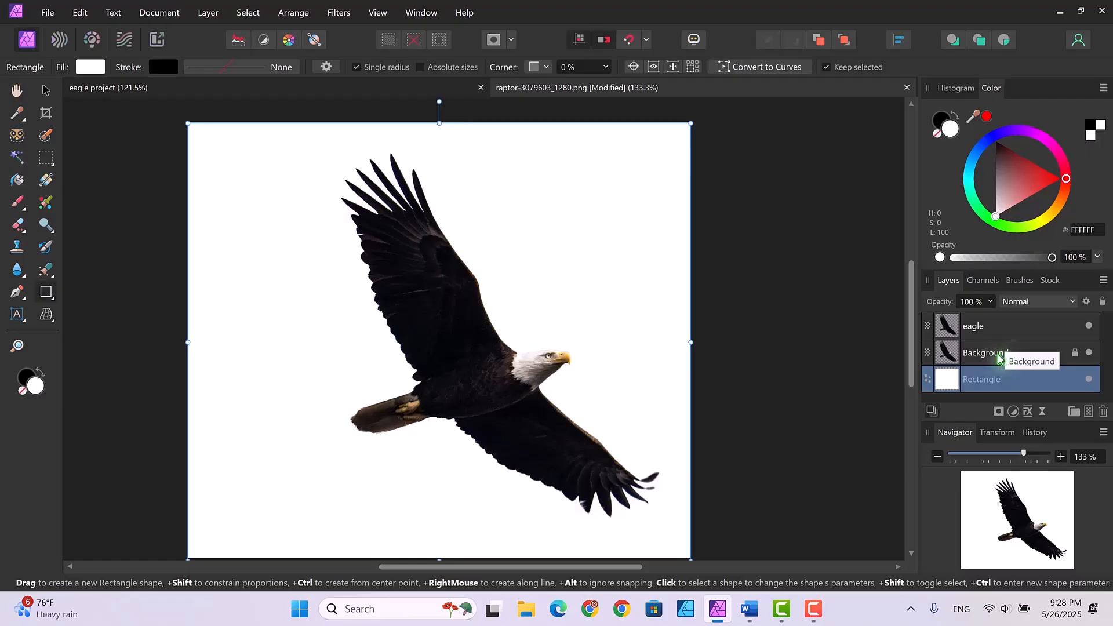
left_click_drag(979, 382, 981, 389)
double_click(981, 382)
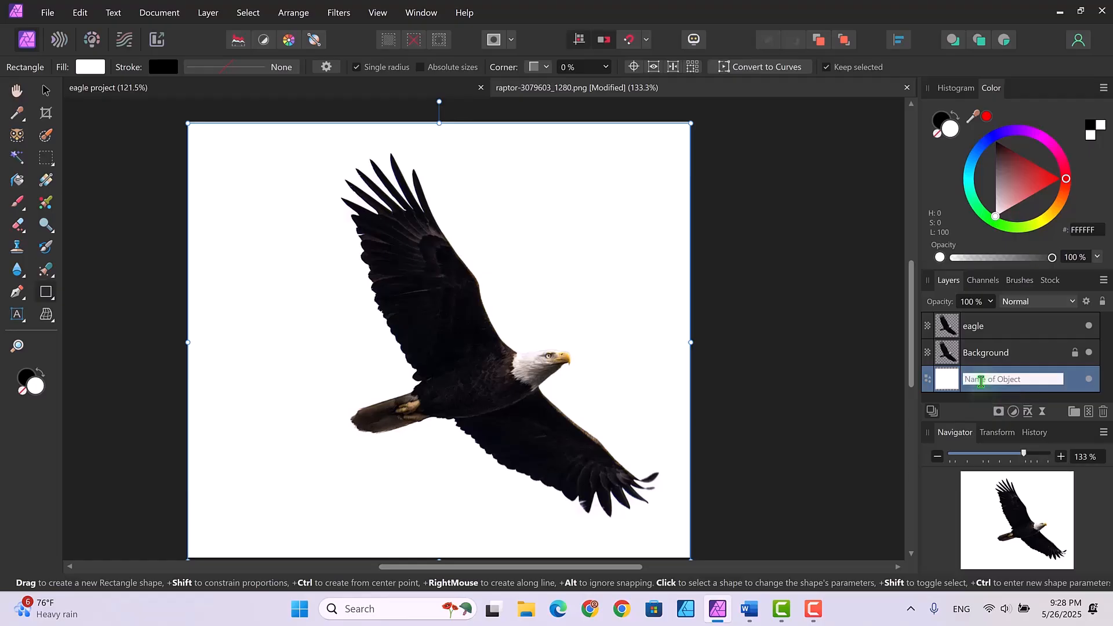
type("sky")
key("Return")
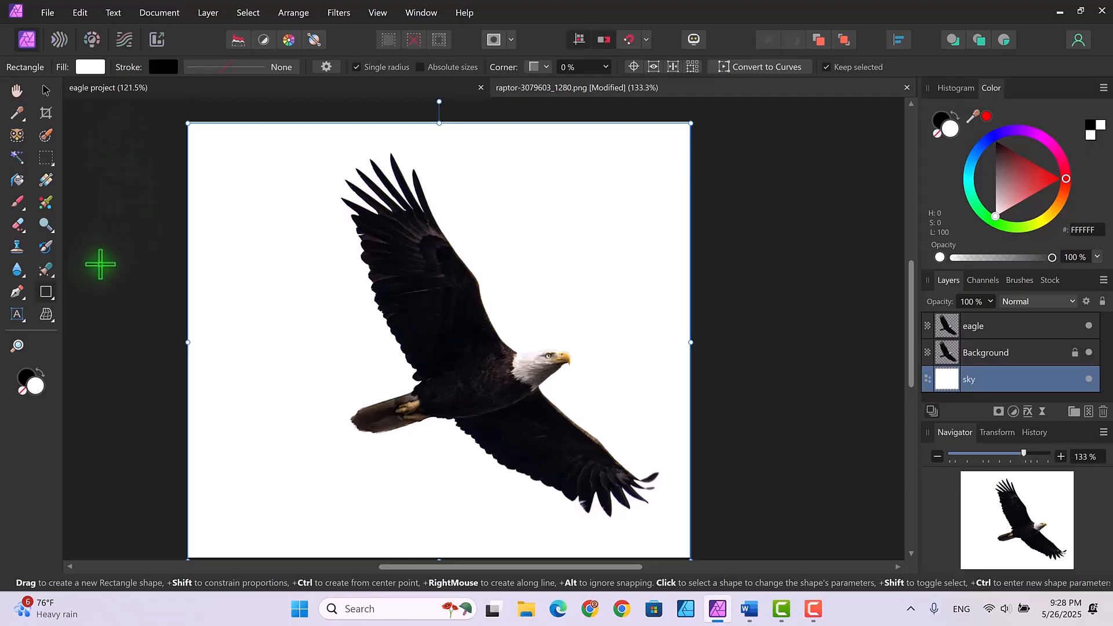
Step: Fill the sky layer with an elliptical white-to-black gradient centred behind the eagle and fading to black at the canvas corners
left_click(47, 183)
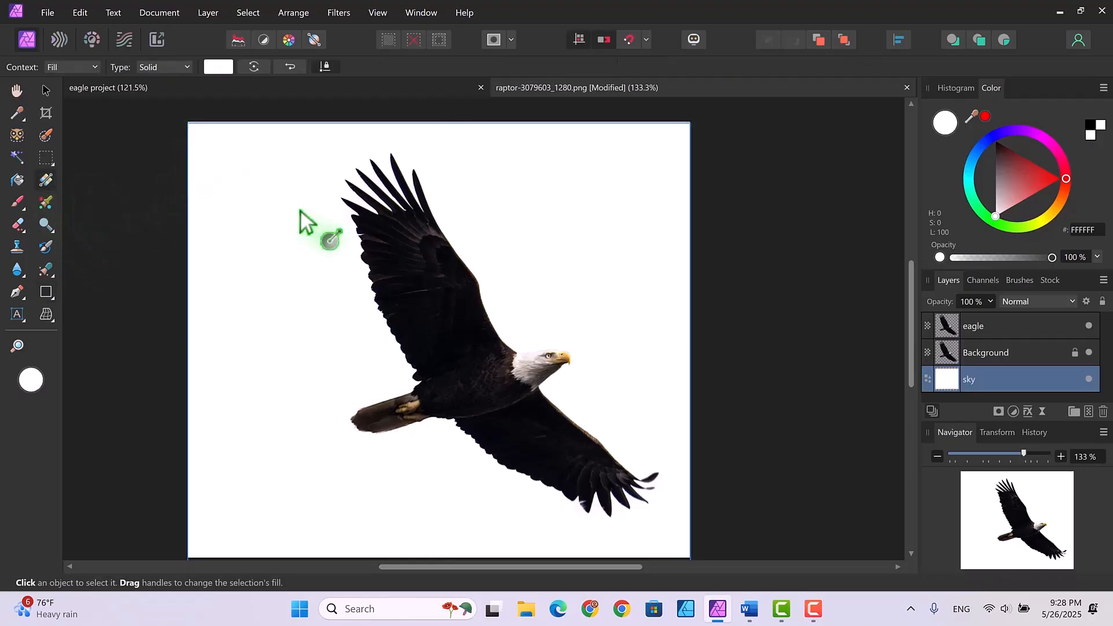
left_click_drag(264, 182, 577, 473)
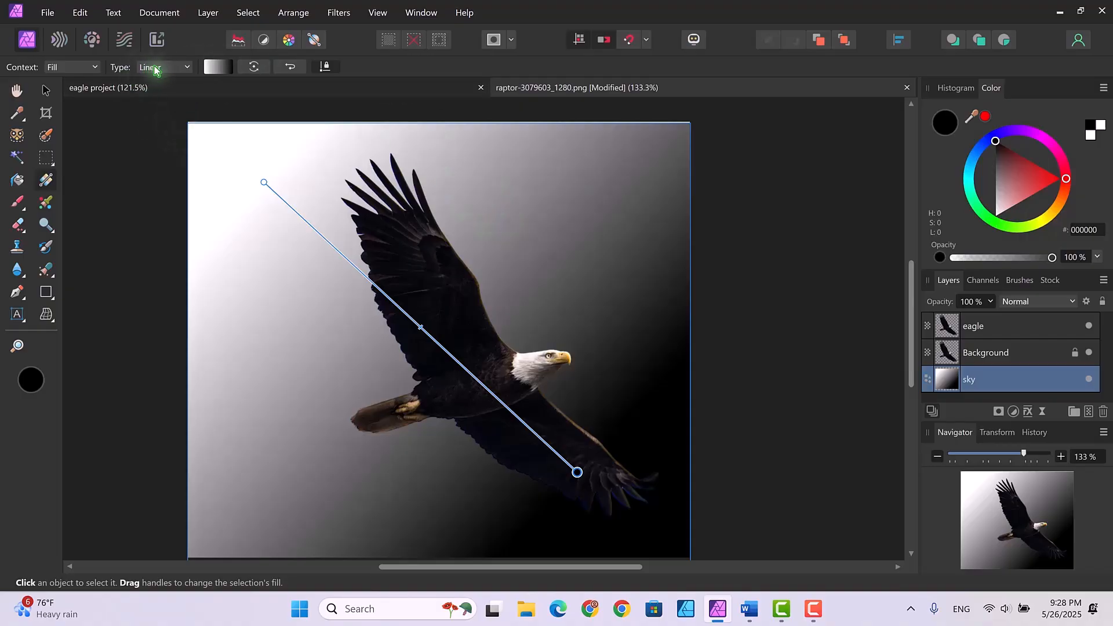
left_click(187, 69)
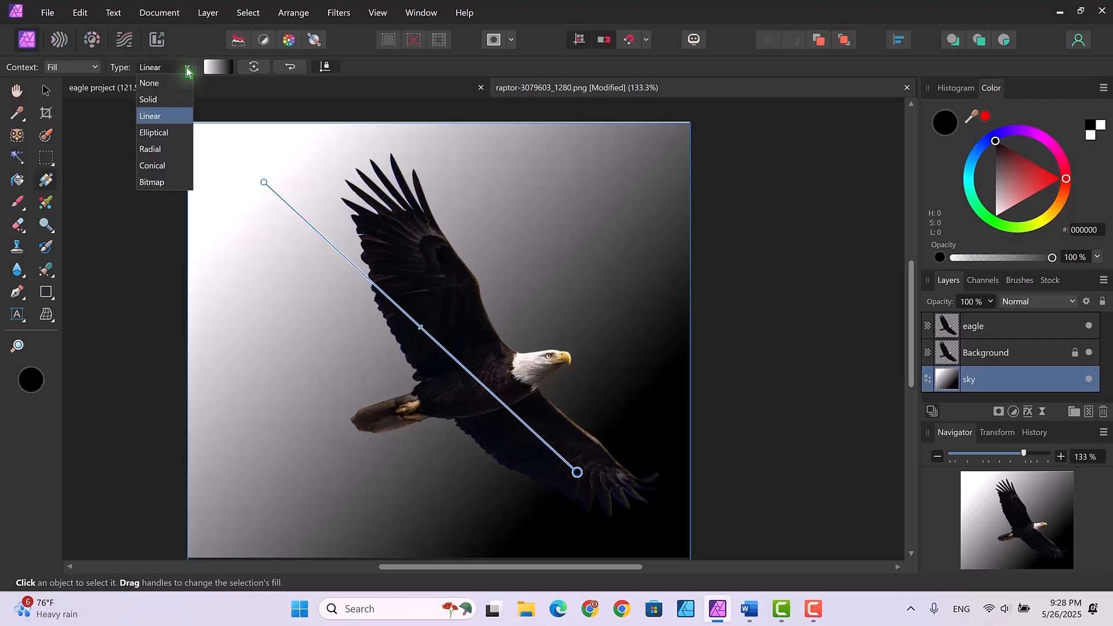
left_click(154, 133)
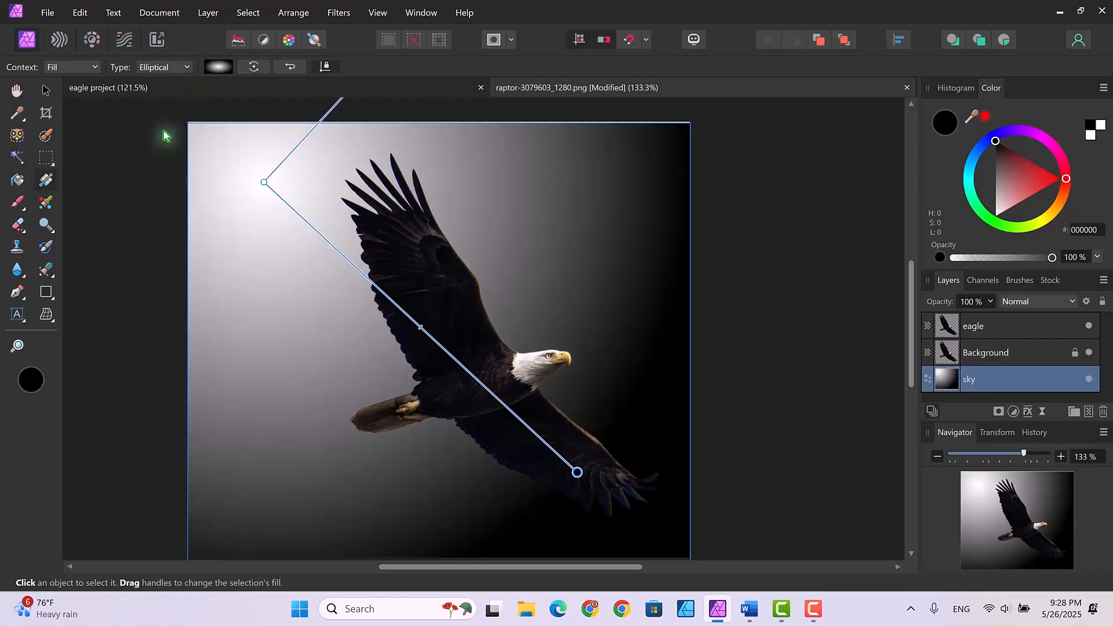
left_click_drag(261, 180, 304, 229)
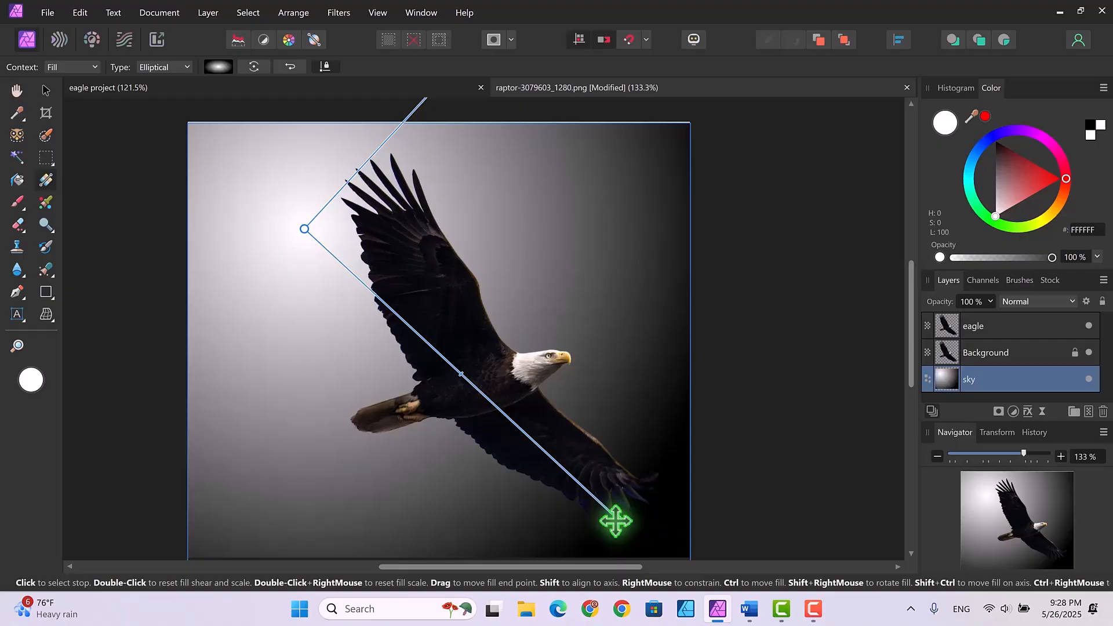
left_click_drag(616, 516, 502, 392)
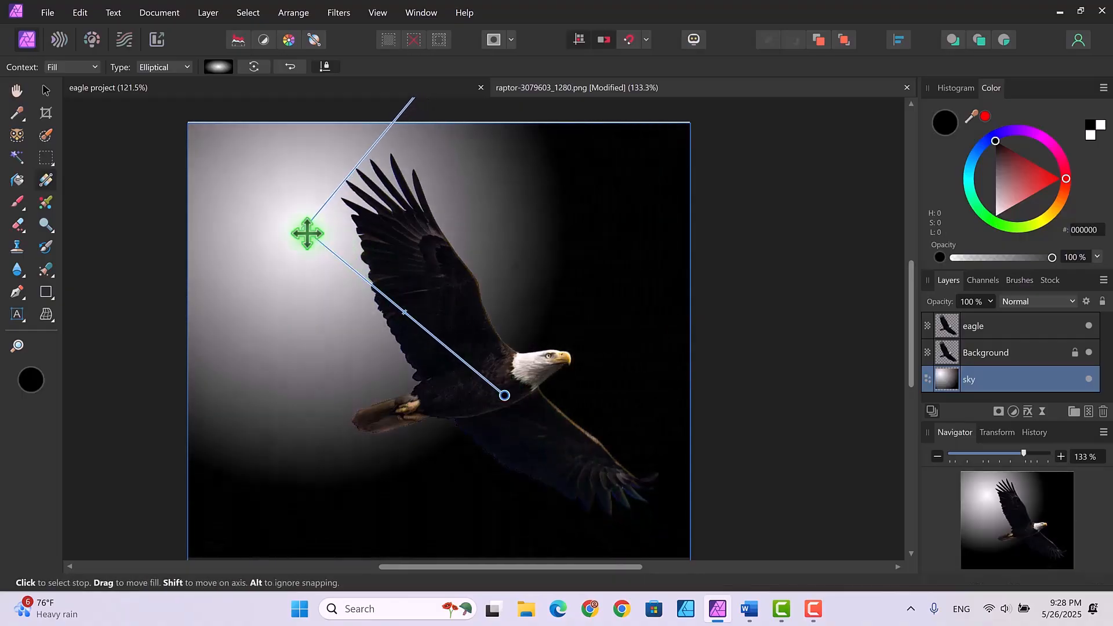
left_click_drag(305, 230, 453, 344)
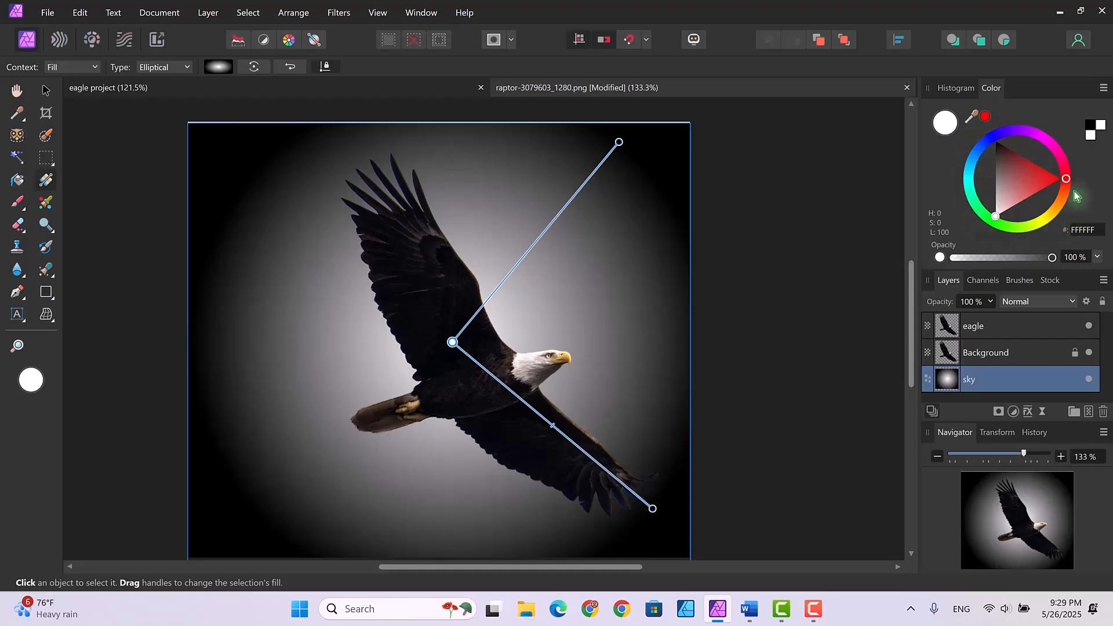
Step: Recolour the sky gradient's centre stop to muted blue 7299C6, shift its midpoint slightly outward, and deselect the layer
left_click(977, 158)
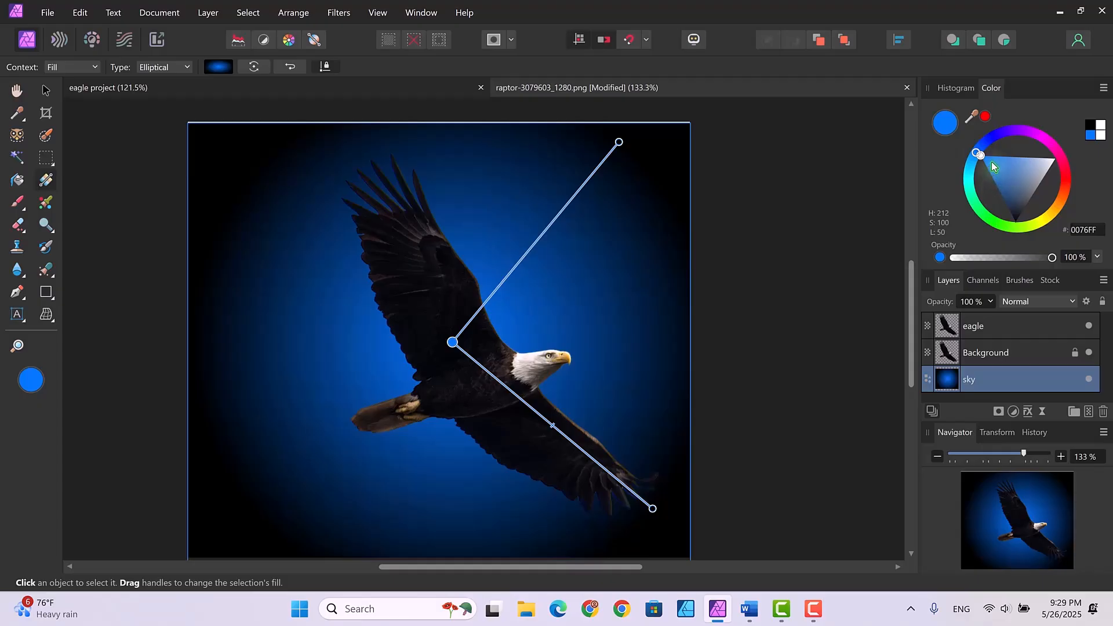
left_click(991, 161)
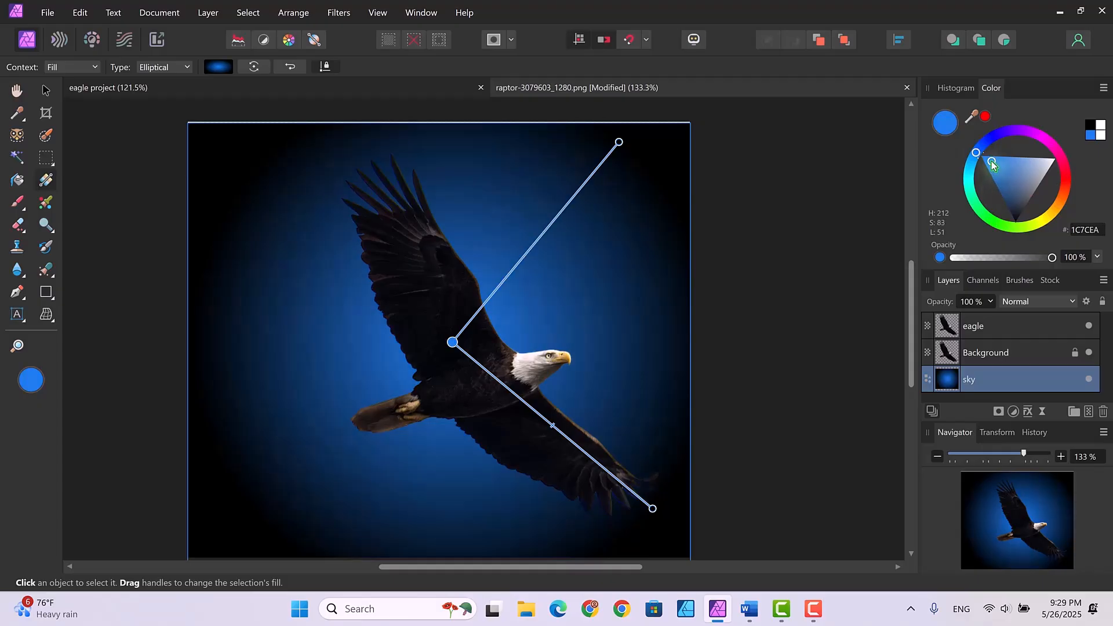
mouse_move(991, 162)
left_mouse_down()
mouse_move(1057, 189)
mouse_move(1024, 180)
mouse_move(1012, 191)
mouse_move(1021, 200)
mouse_move(1042, 169)
mouse_move(1013, 168)
left_mouse_up()
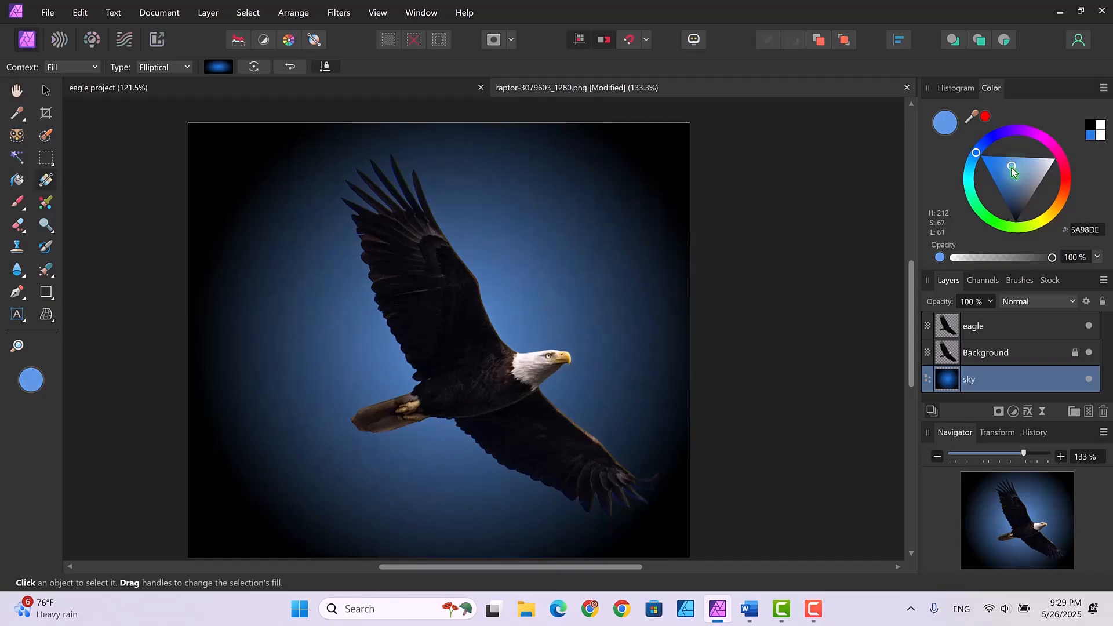
left_click(1022, 176)
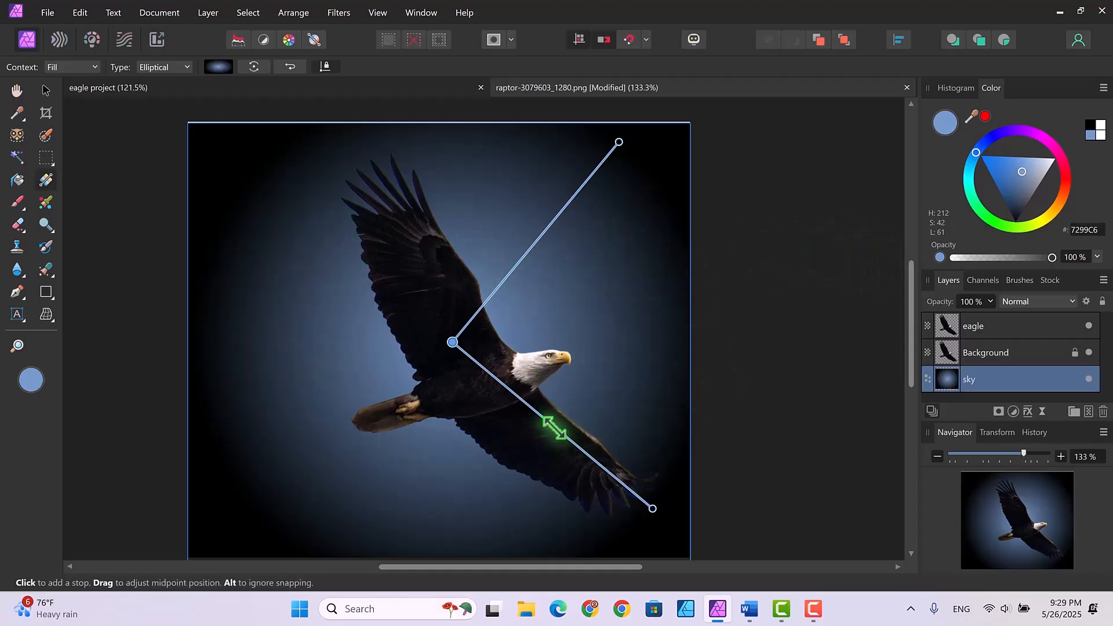
mouse_move(553, 429)
left_mouse_down()
mouse_move(527, 399)
mouse_move(560, 432)
left_mouse_up()
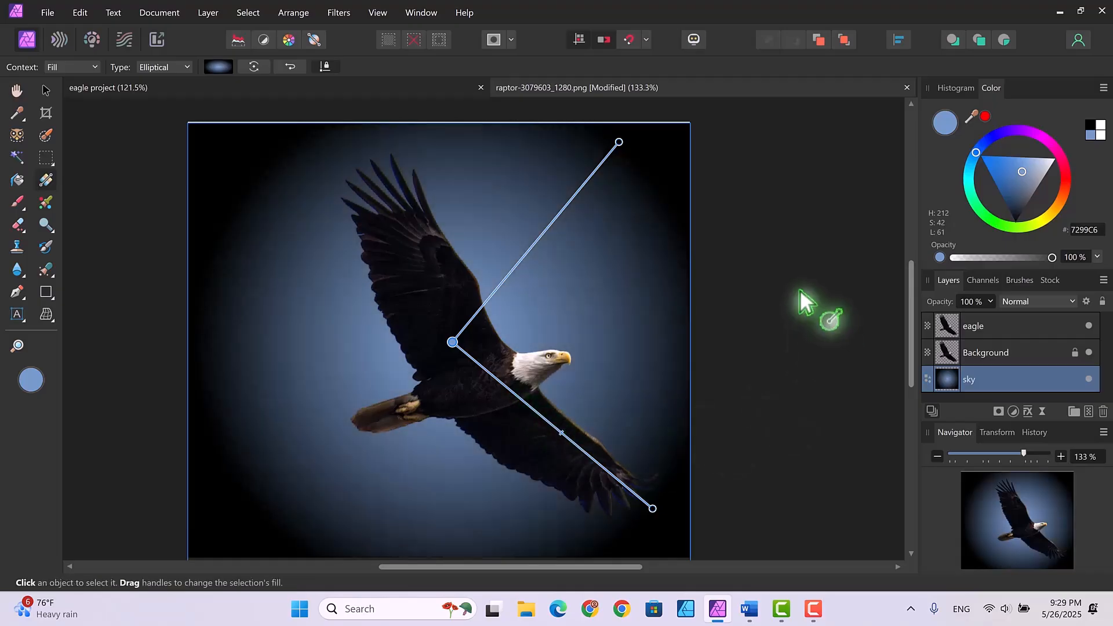
left_click(50, 97)
left_click(764, 264)
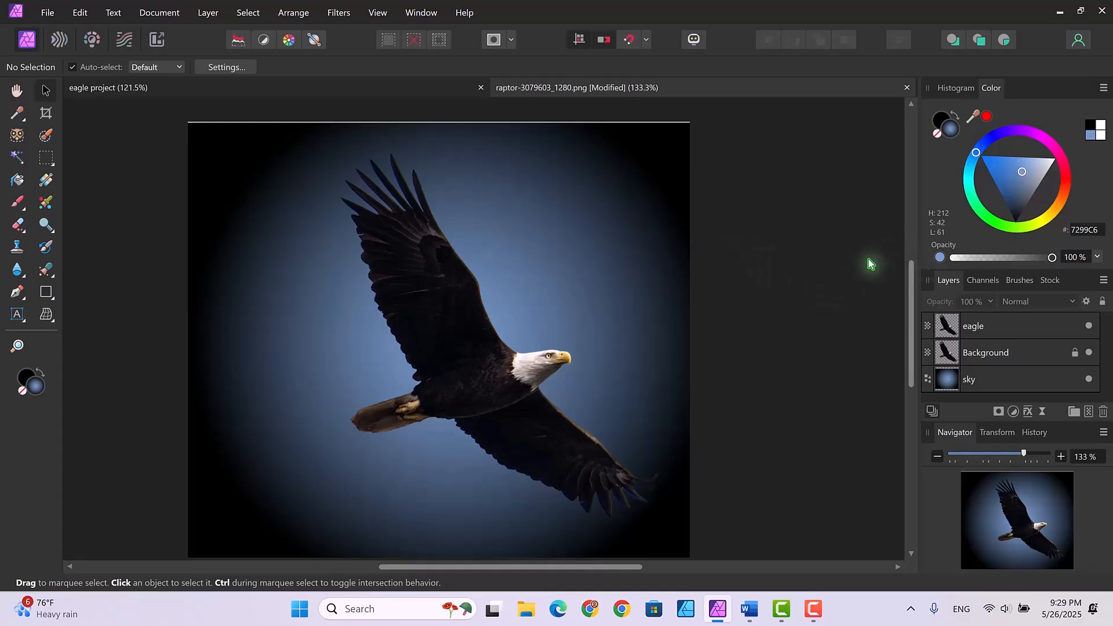
Step: Hide the eagle layer, open the Background layer in the Liquify Persona and reduce the Push Forward brush size
left_click(1008, 353)
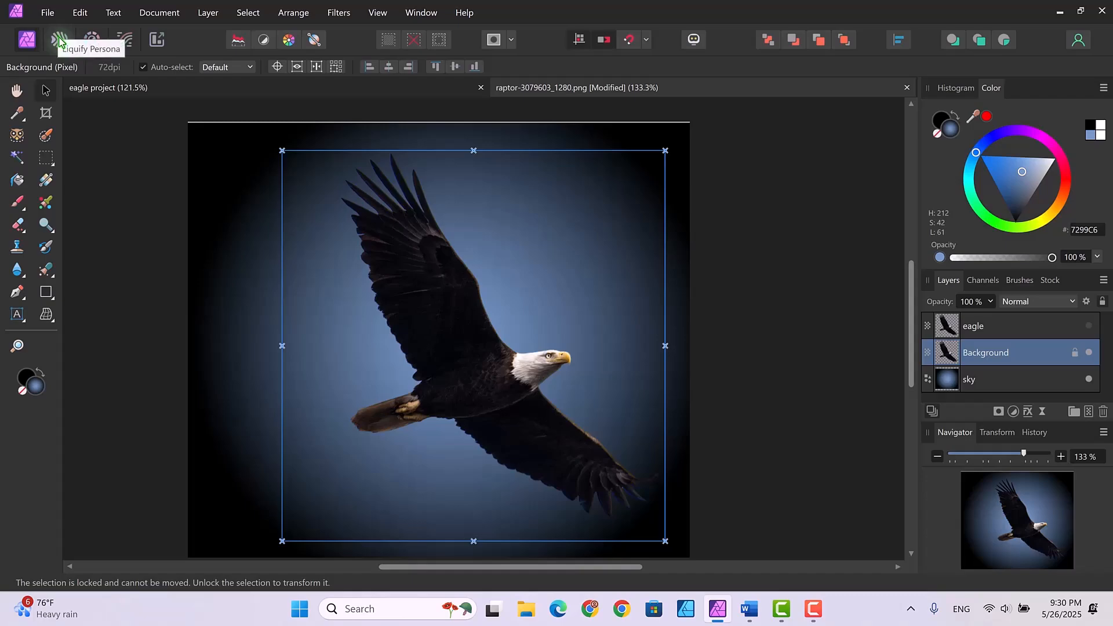
left_click(59, 40)
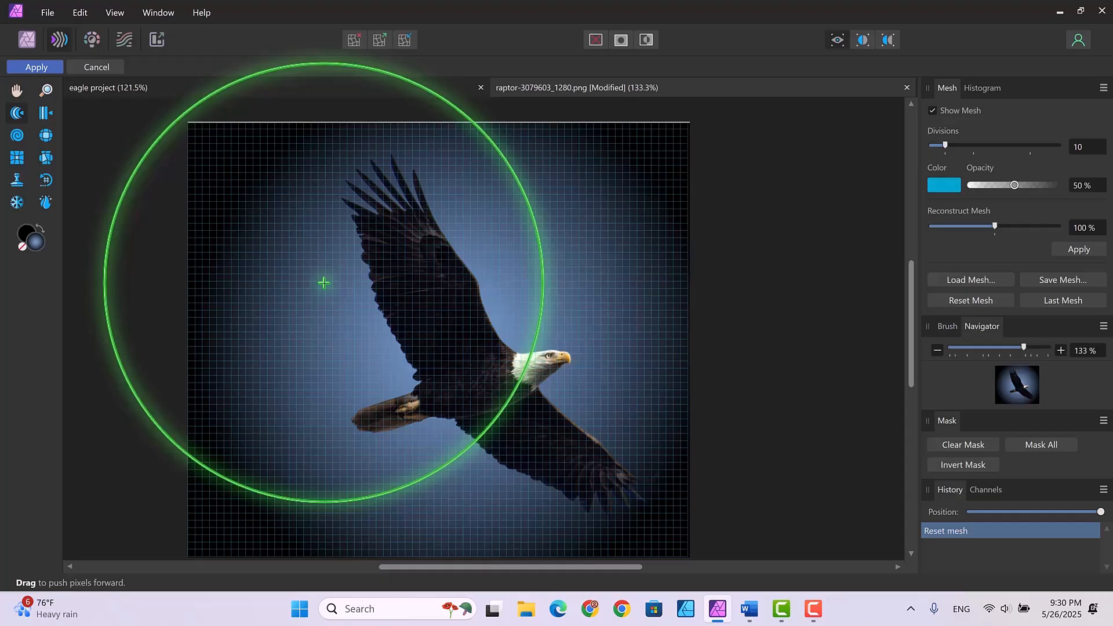
key("bracketleft")
key("bracketleft")
key("bracketleft")
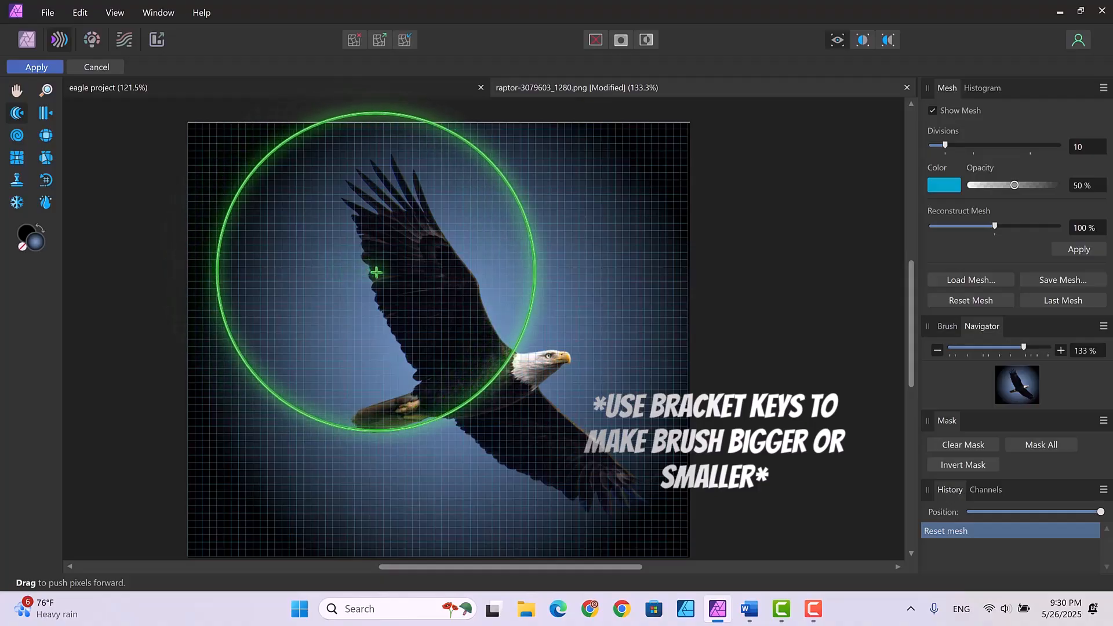
Step: Push the rear edge of the eagle's upper wing outward, away from the body, with several Liquify Push Forward strokes
left_click_drag(368, 260, 283, 288)
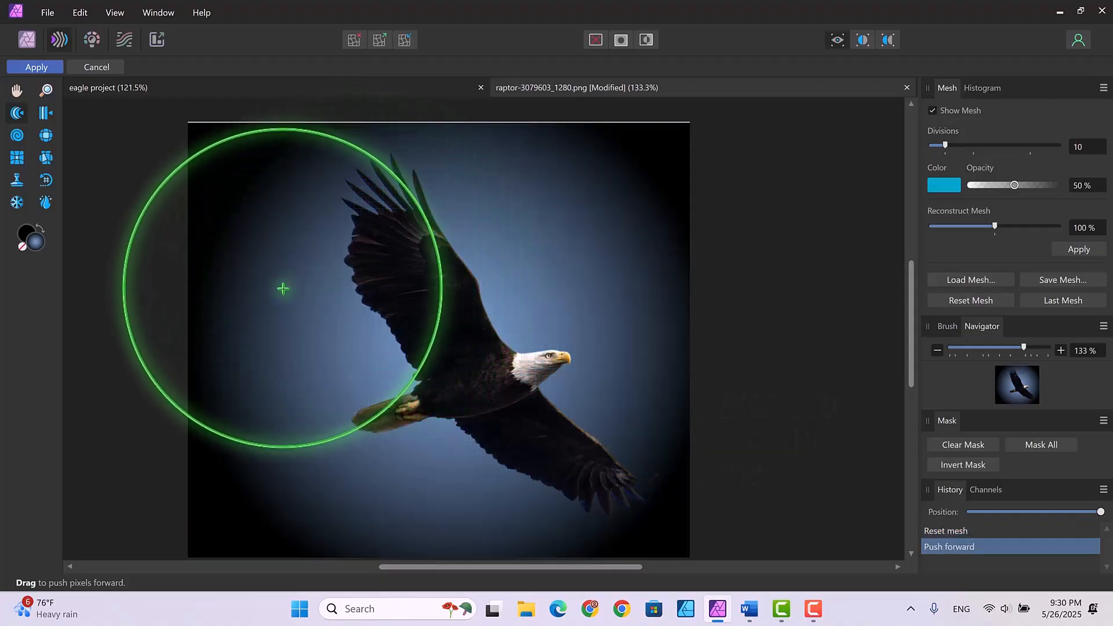
left_click_drag(390, 311, 272, 339)
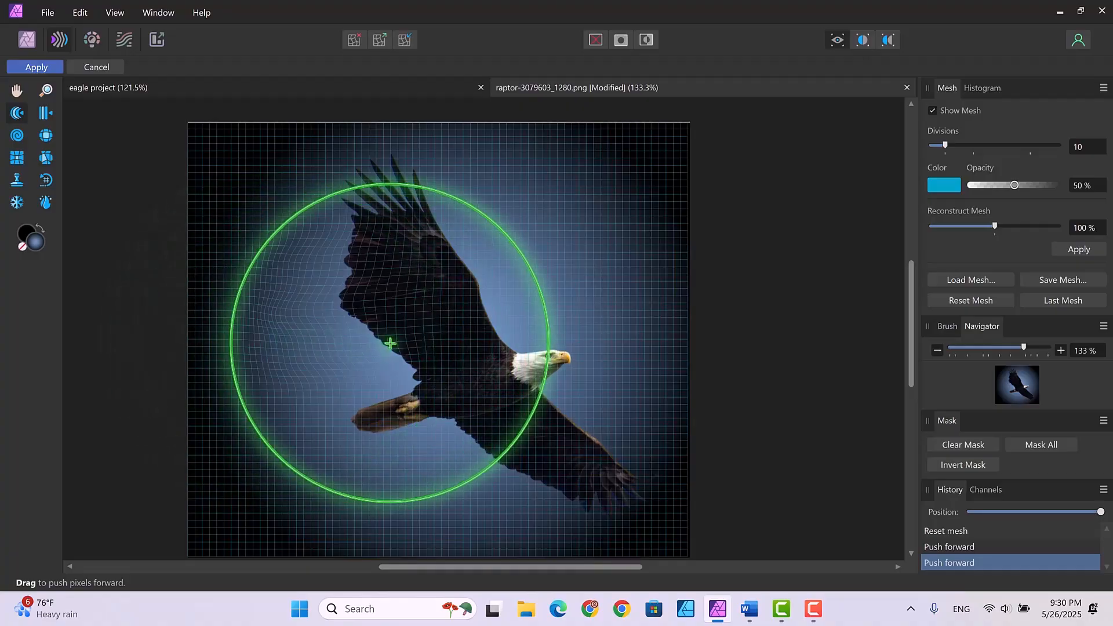
left_click_drag(390, 343, 283, 361)
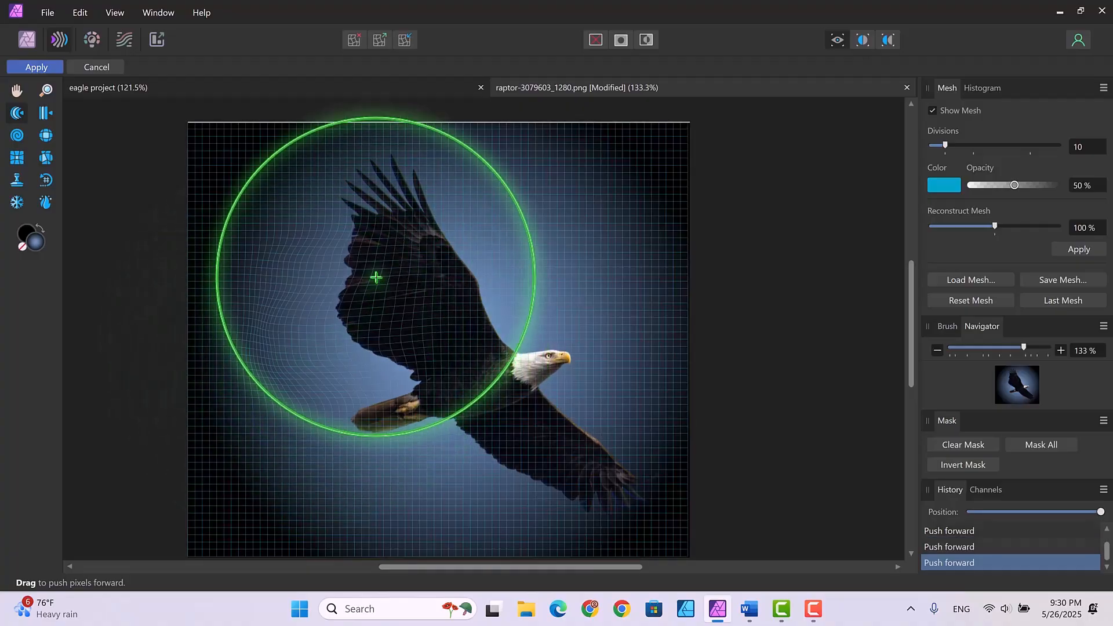
left_click_drag(377, 278, 278, 276)
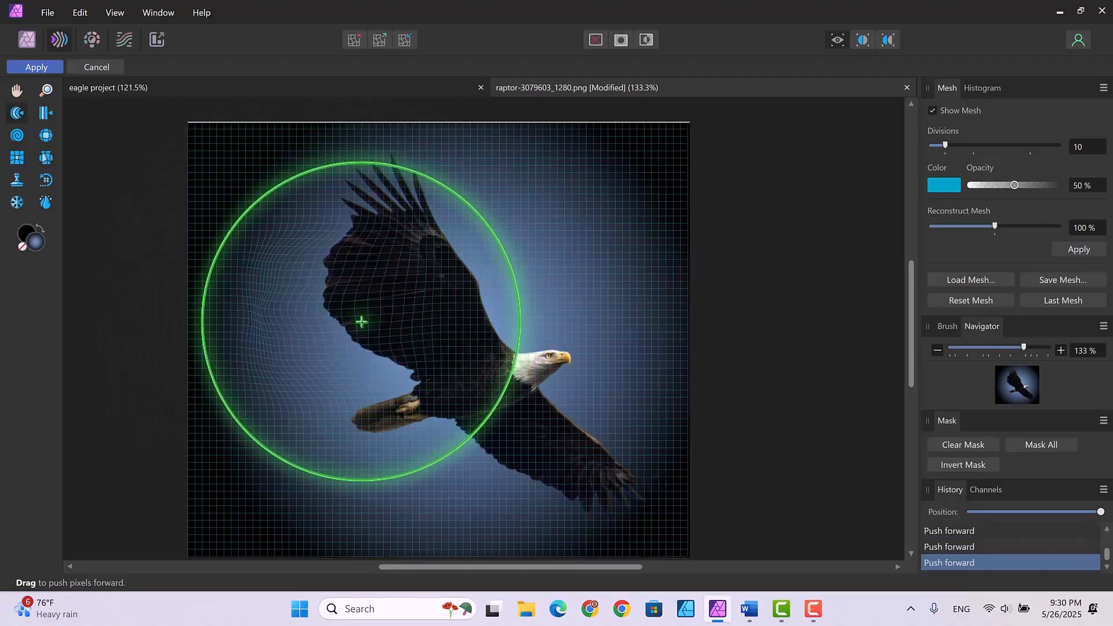
left_click_drag(361, 322, 273, 369)
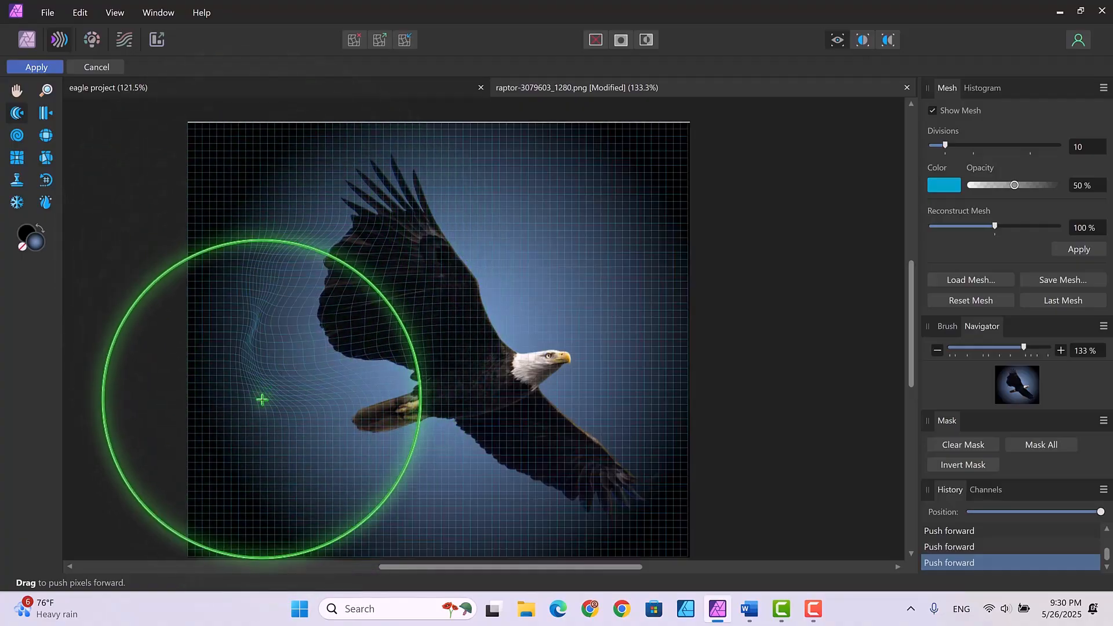
mouse_move(378, 355)
left_mouse_down()
mouse_move(306, 360)
mouse_move(304, 374)
left_mouse_up()
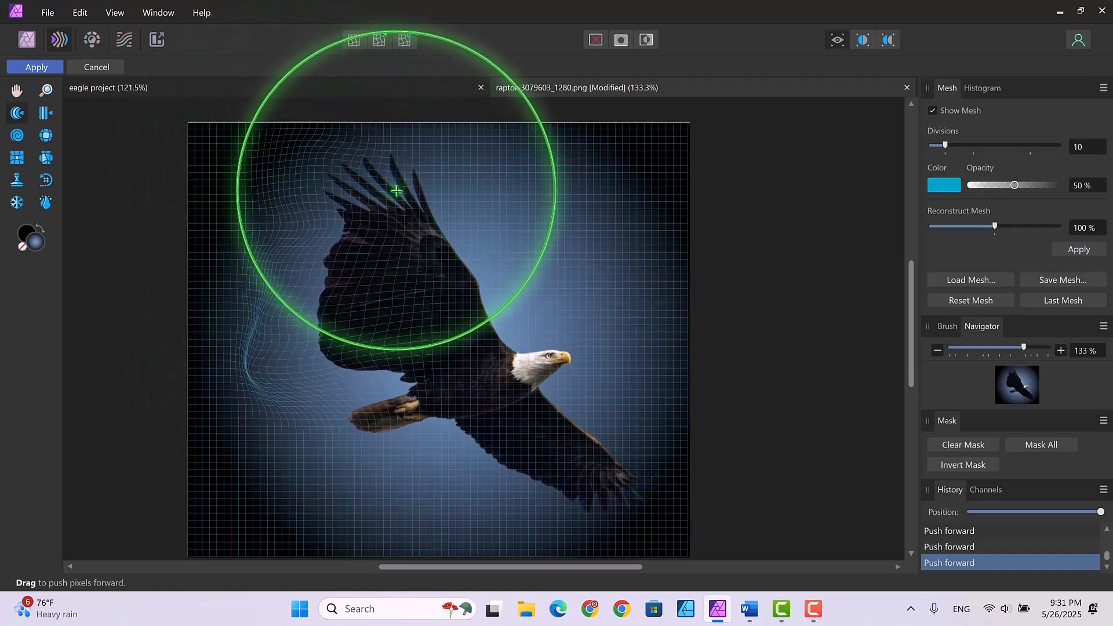
Step: Push the upper wing's tip feathers up and outward, and stretch the wing's base and the tail backward
left_click_drag(402, 186, 359, 164)
left_click_drag(358, 230, 281, 204)
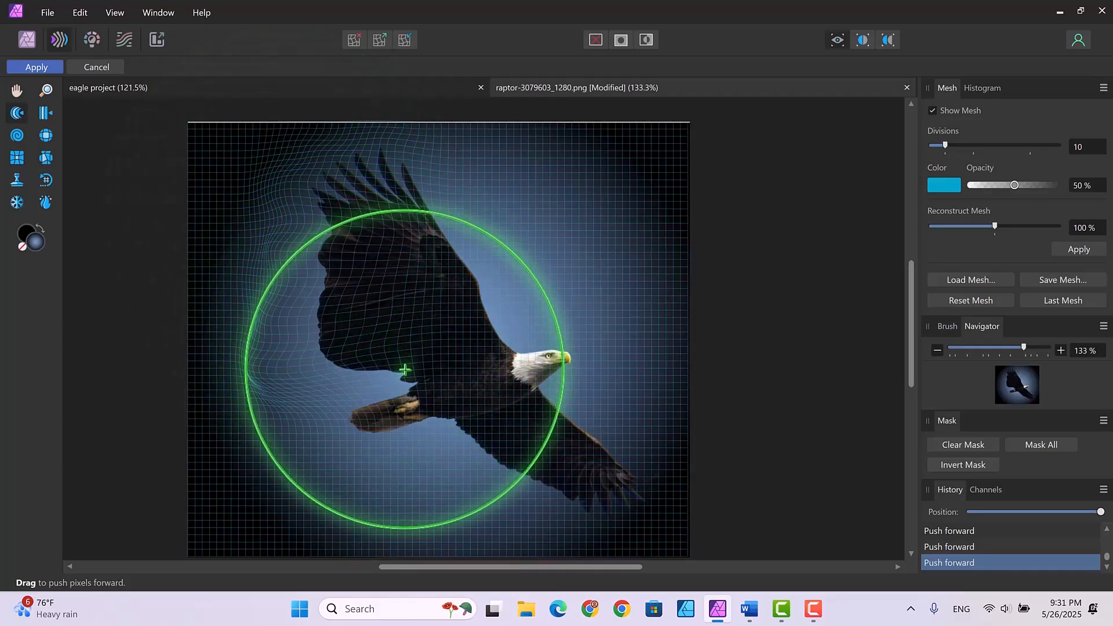
mouse_move(405, 370)
left_mouse_down()
mouse_move(365, 360)
mouse_move(318, 385)
left_mouse_up()
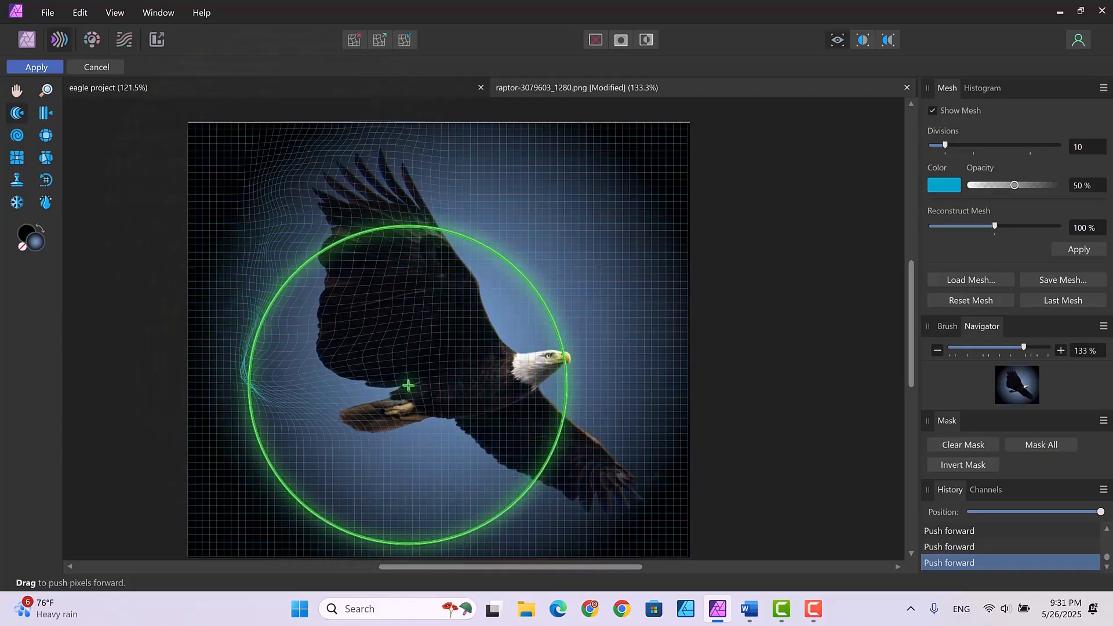
mouse_move(400, 385)
left_mouse_down()
mouse_move(348, 389)
mouse_move(326, 416)
mouse_move(296, 415)
left_mouse_up()
mouse_move(437, 402)
left_mouse_down()
mouse_move(377, 454)
mouse_move(418, 454)
left_mouse_up()
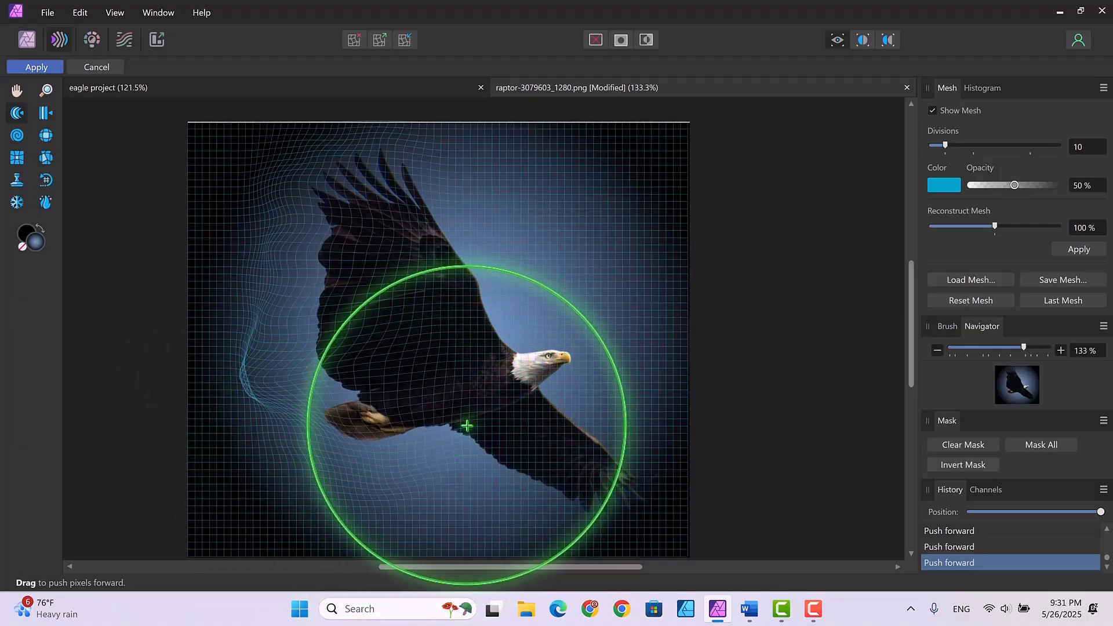
Step: Push the lower wing's rear edge and tip feathers downward to broaden the wing along its length
left_click_drag(467, 426, 406, 494)
left_click_drag(489, 455, 444, 508)
left_click_drag(530, 462, 480, 515)
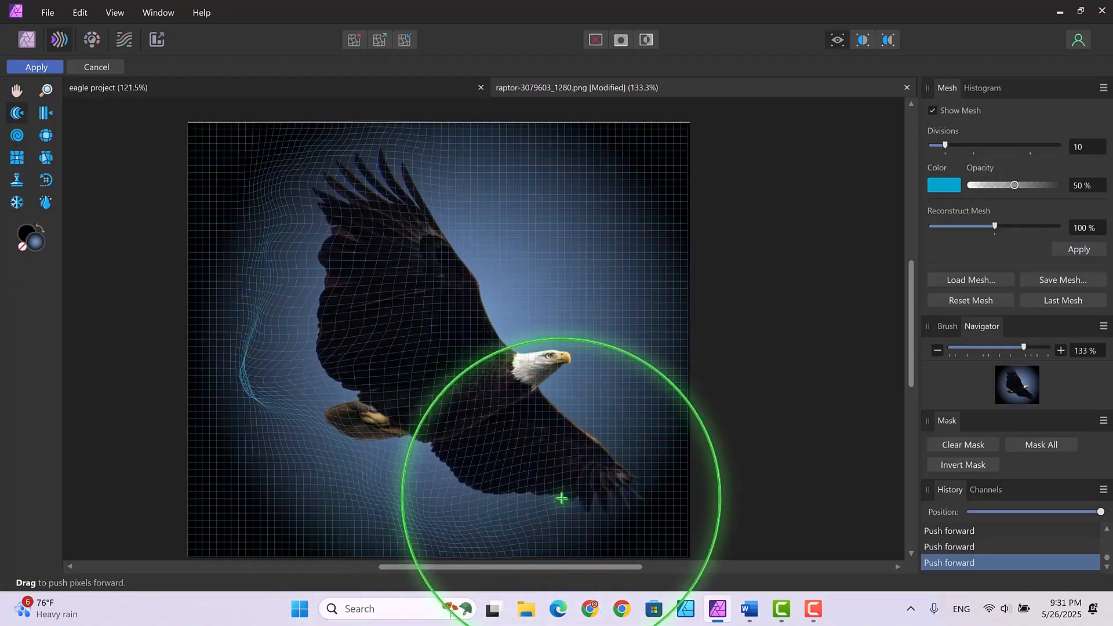
mouse_move(561, 498)
left_mouse_down()
mouse_move(581, 506)
mouse_move(574, 539)
left_mouse_up()
left_click_drag(614, 499, 637, 543)
left_click_drag(530, 486, 517, 515)
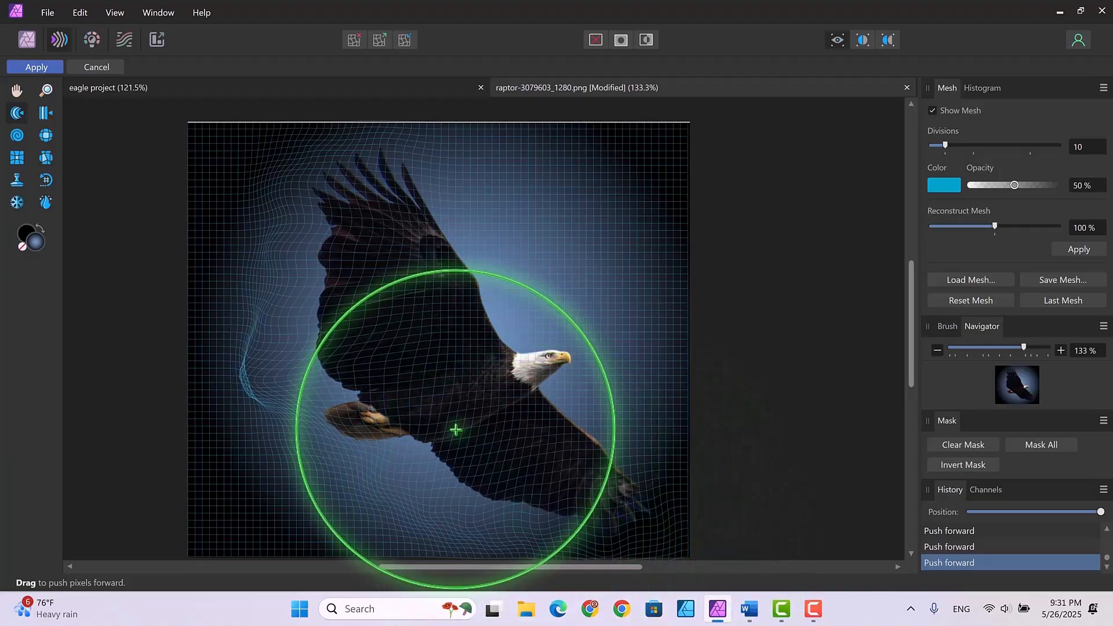
left_click_drag(445, 433, 415, 457)
Step: Push the tail and the upper wing's rear edge further outward to widen that side of the eagle
left_click_drag(340, 424, 277, 433)
left_click_drag(332, 370, 269, 358)
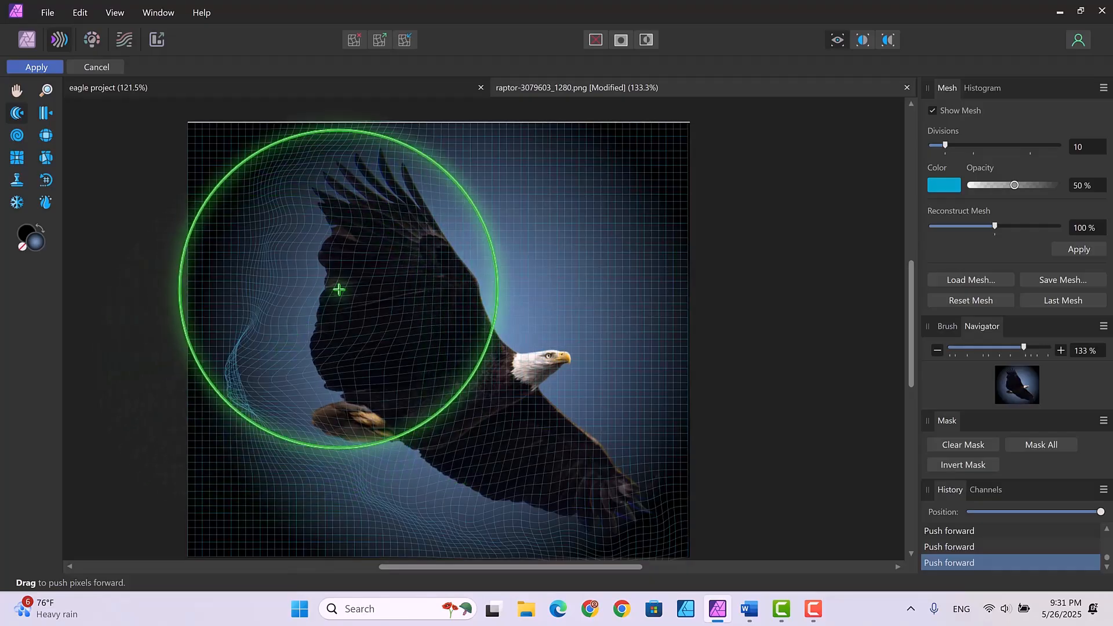
mouse_move(313, 272)
left_mouse_down()
mouse_move(249, 260)
mouse_move(316, 234)
mouse_move(280, 229)
left_mouse_up()
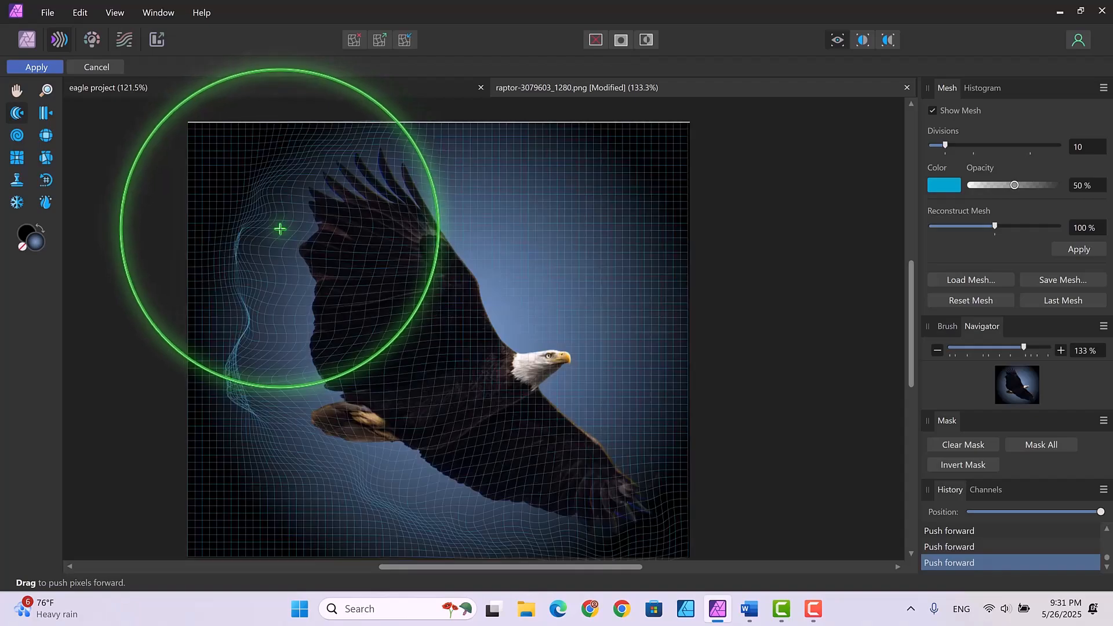
left_click_drag(318, 323, 268, 309)
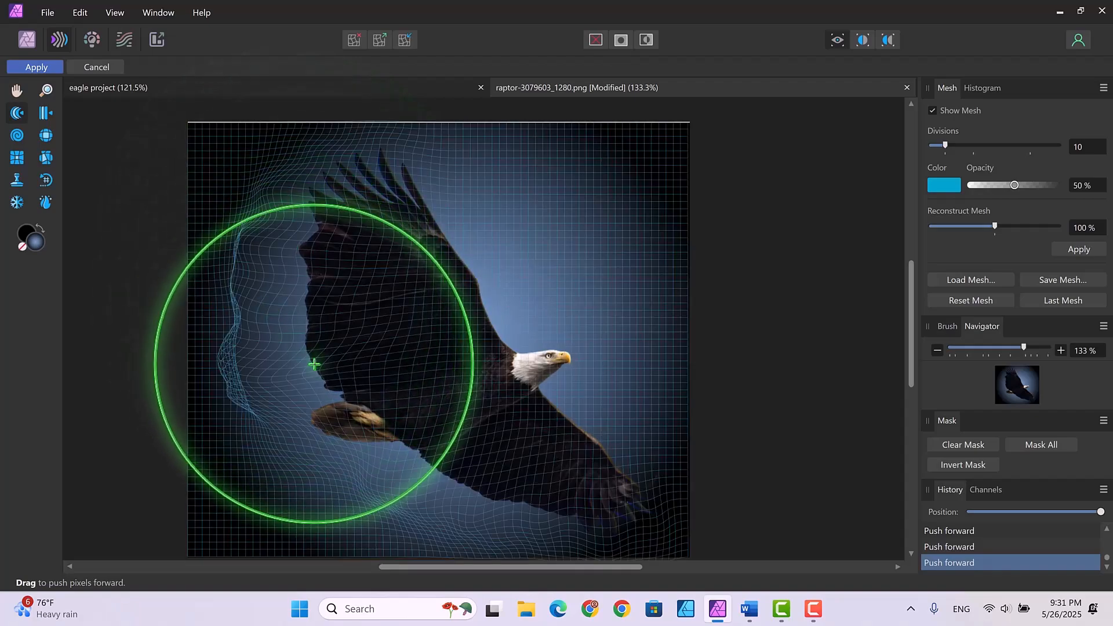
left_click_drag(318, 373, 281, 368)
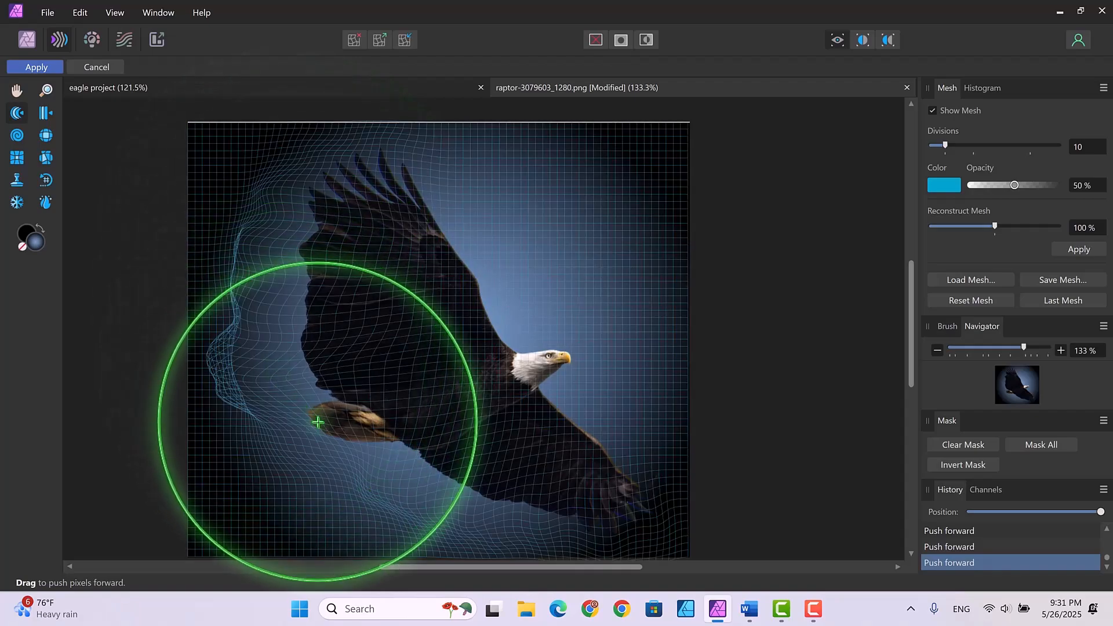
left_click_drag(317, 422, 262, 449)
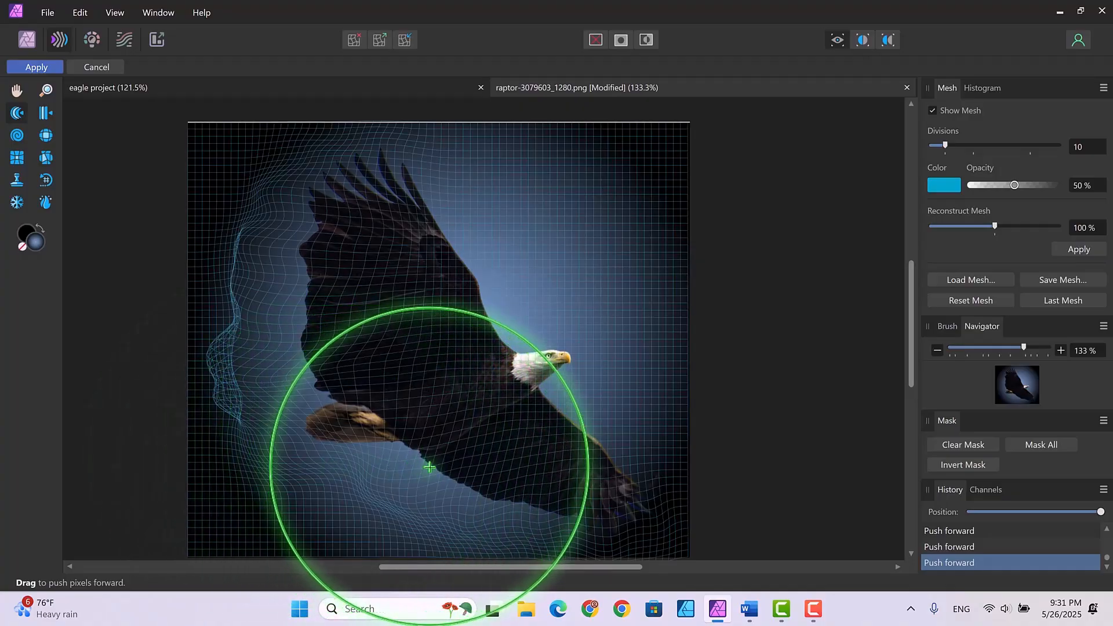
Step: Push the lower wing's rear edge and tip slightly further out, and apply the Liquify distortion
left_click_drag(390, 478, 371, 491)
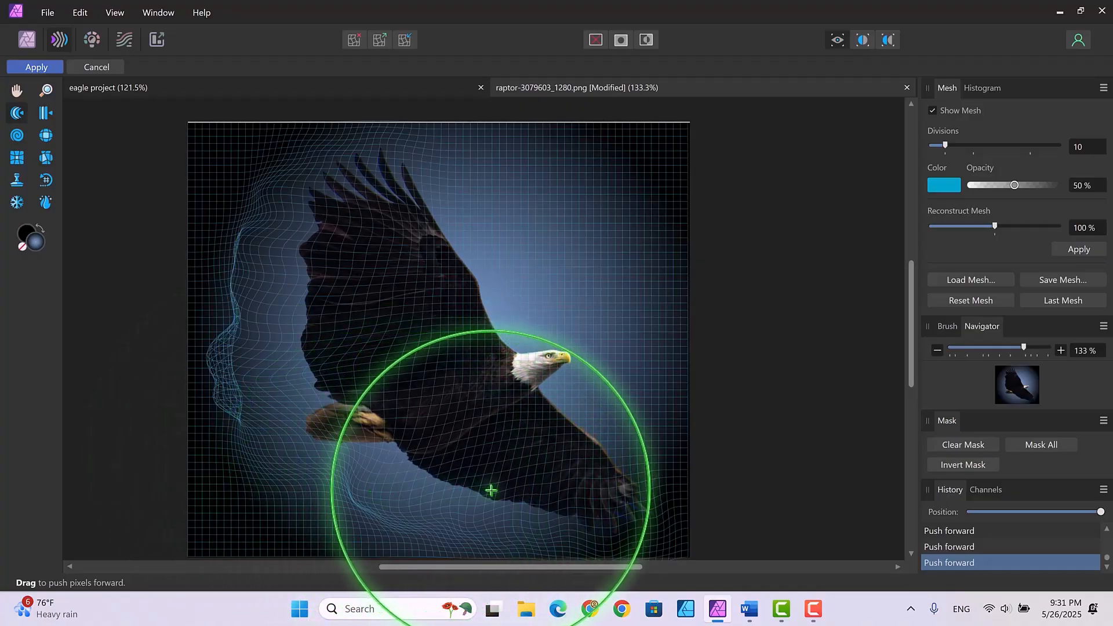
mouse_move(491, 490)
left_mouse_down()
mouse_move(480, 510)
mouse_move(498, 513)
left_mouse_up()
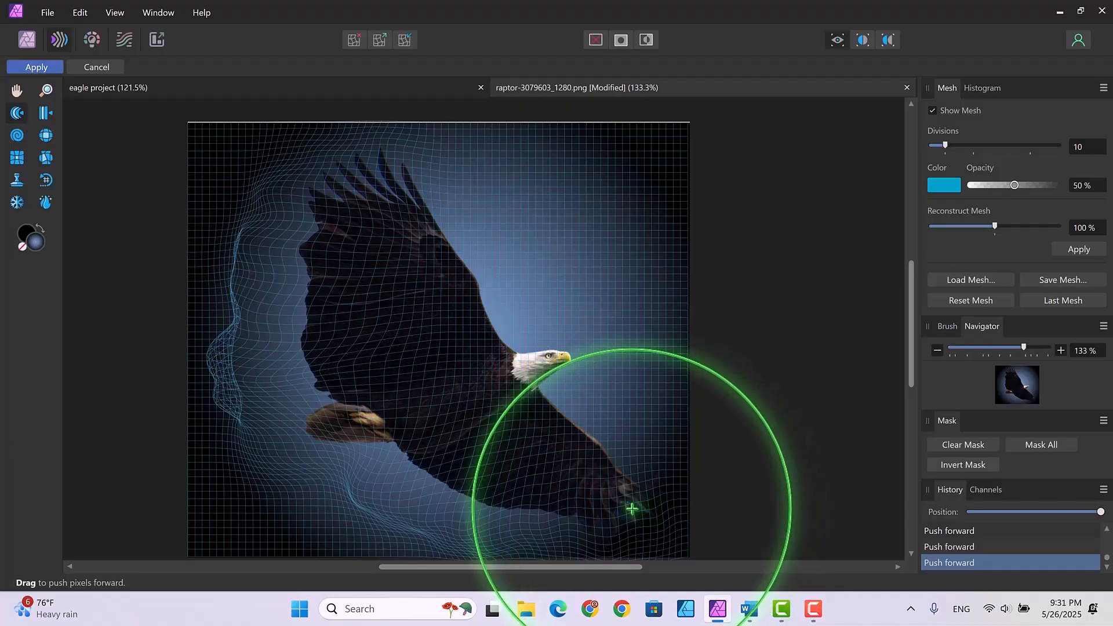
left_click_drag(632, 509, 659, 529)
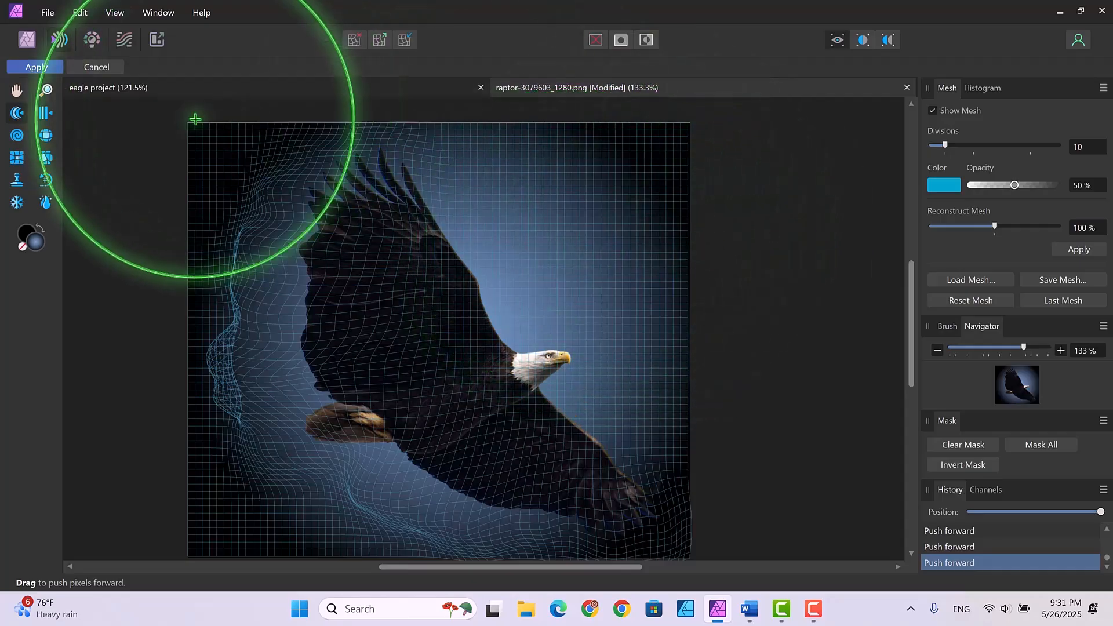
left_click(37, 69)
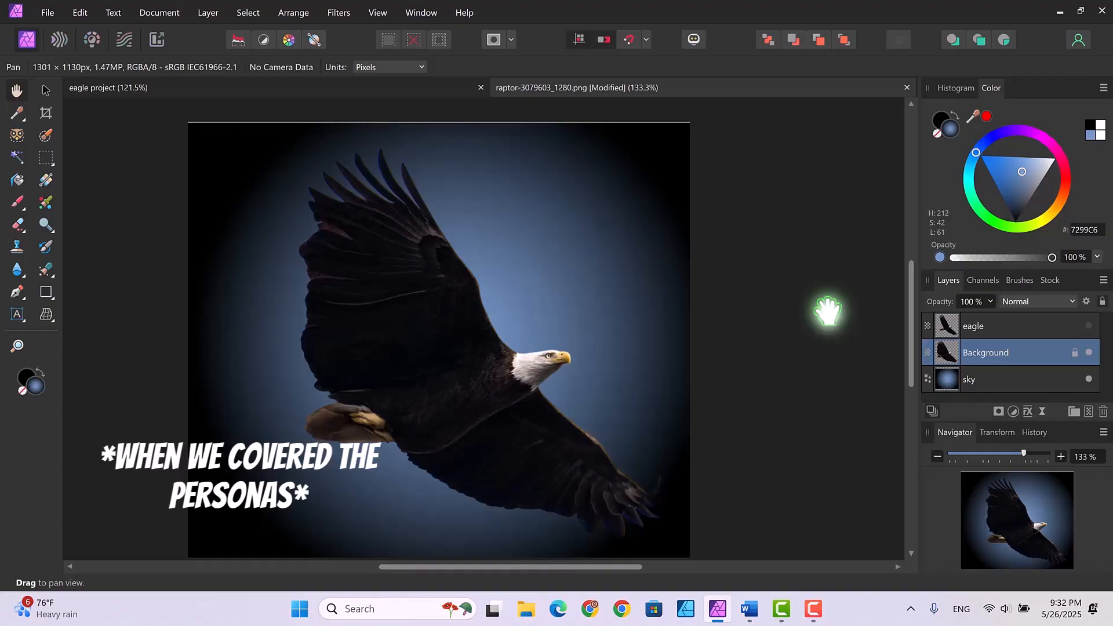
Step: Hide the distorted Background layer and show the original eagle layer
left_click(1088, 355)
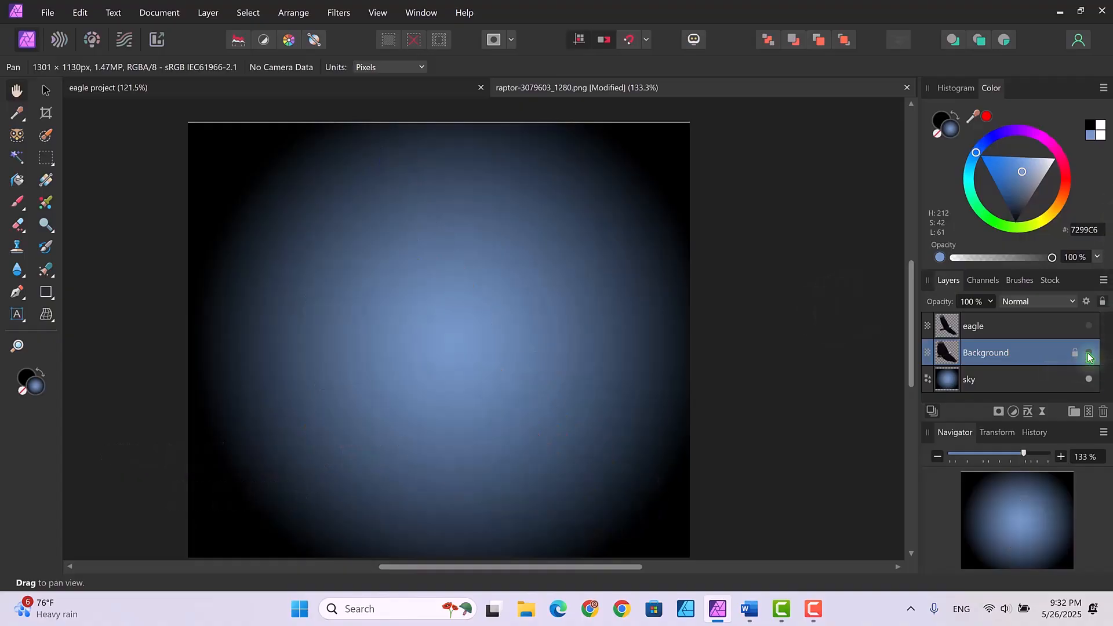
left_click(1089, 327)
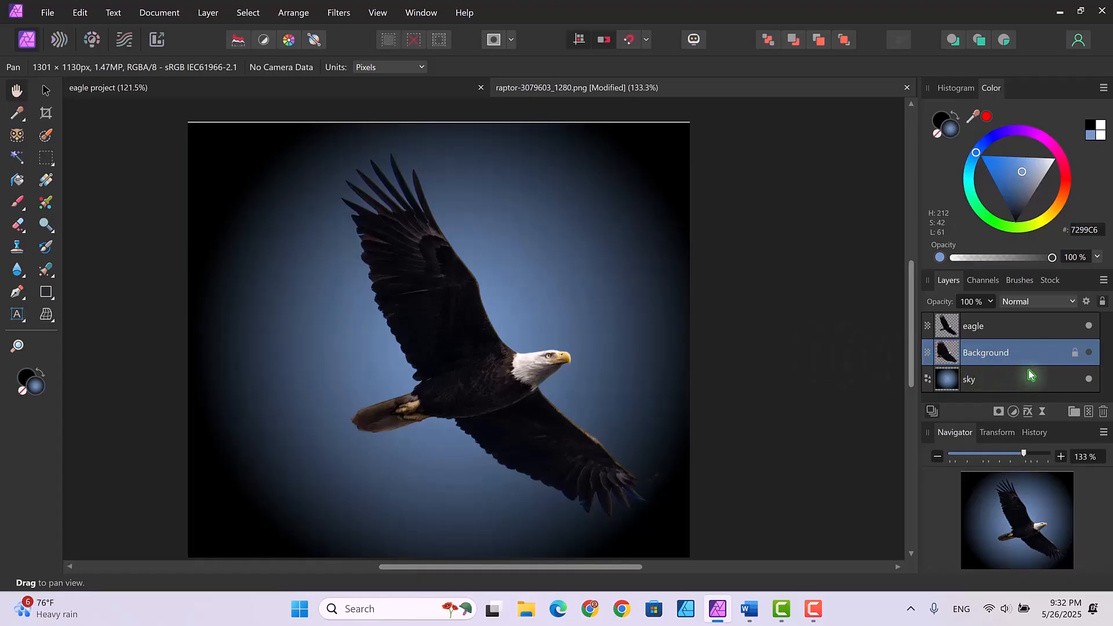
Step: Reset the colours to black and white and add a white mask to the eagle layer
left_click(1018, 328)
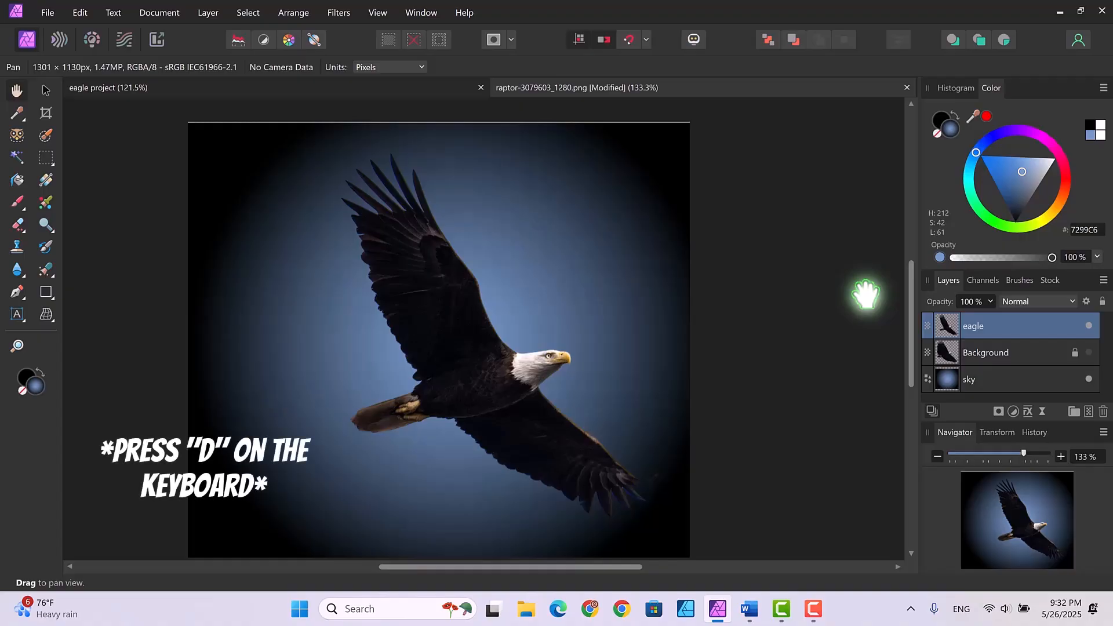
key("d")
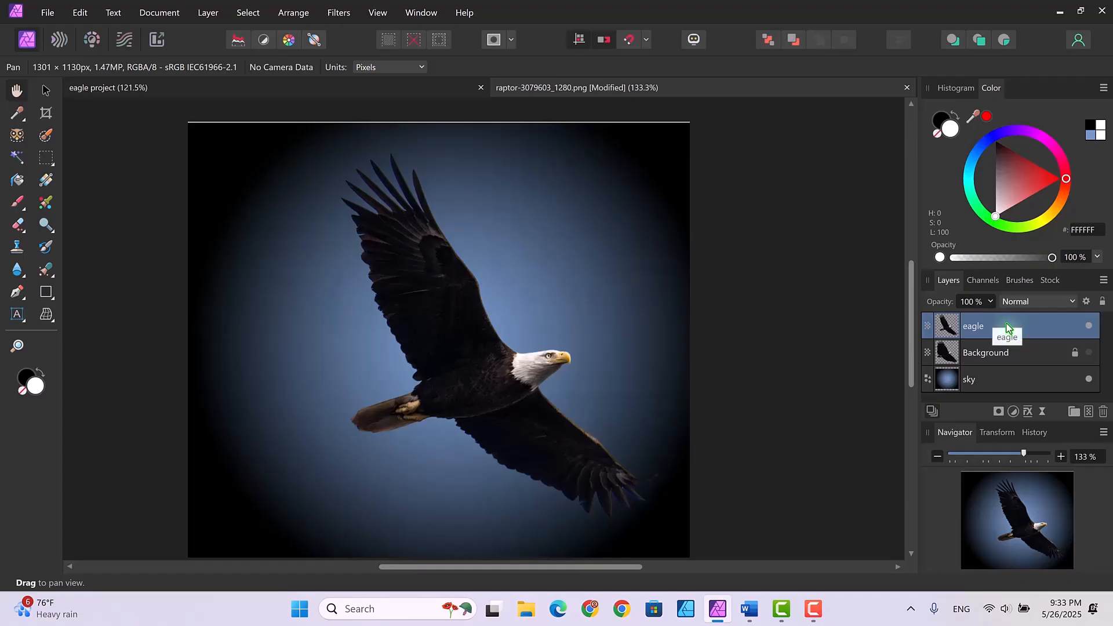
left_click(998, 413)
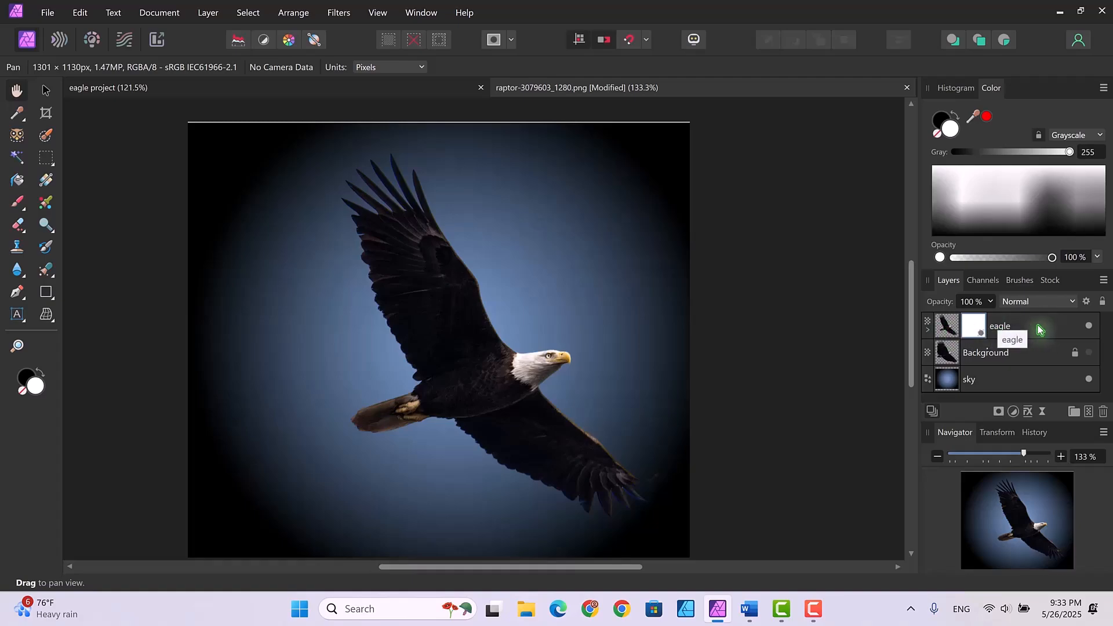
Step: Expand the eagle layer to reveal its nested mask, keeping the mask as the painting target
left_click(928, 331)
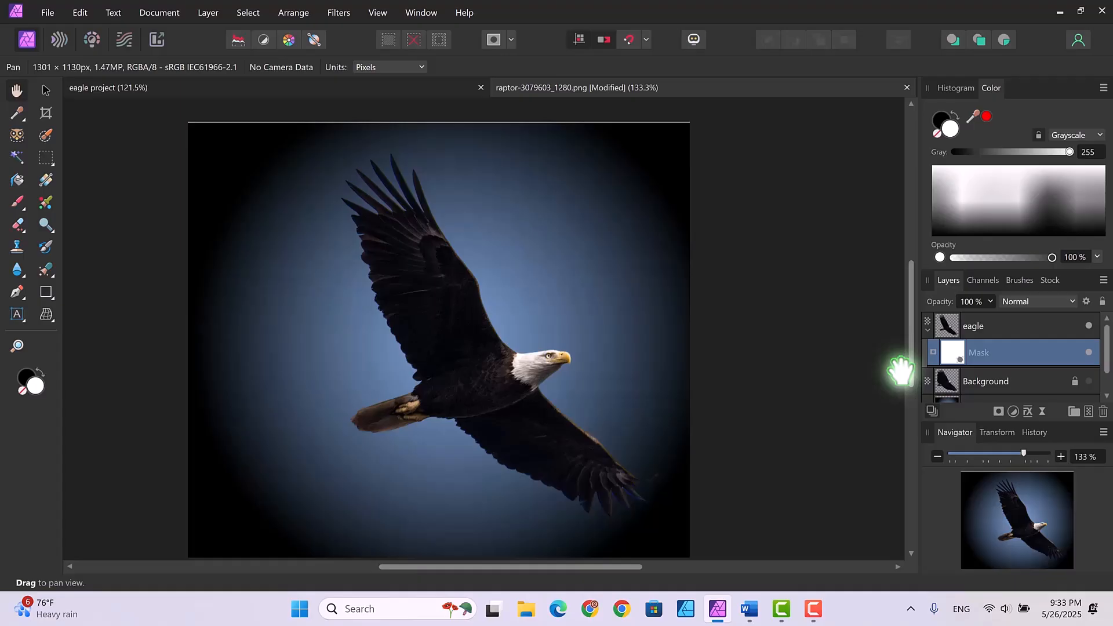
left_click(927, 331)
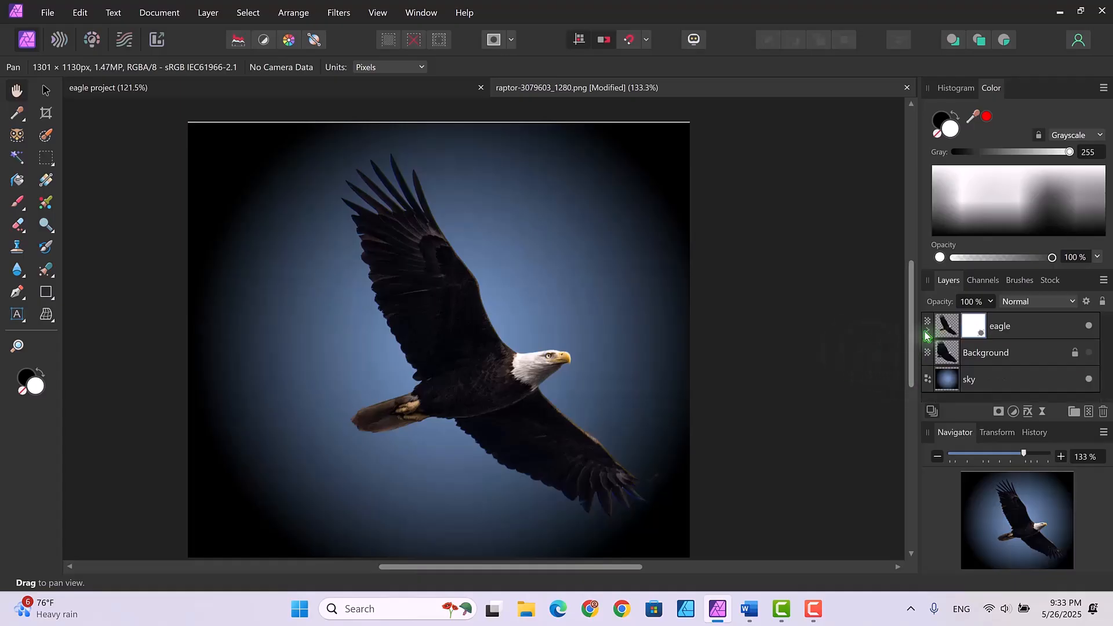
left_click(1020, 328)
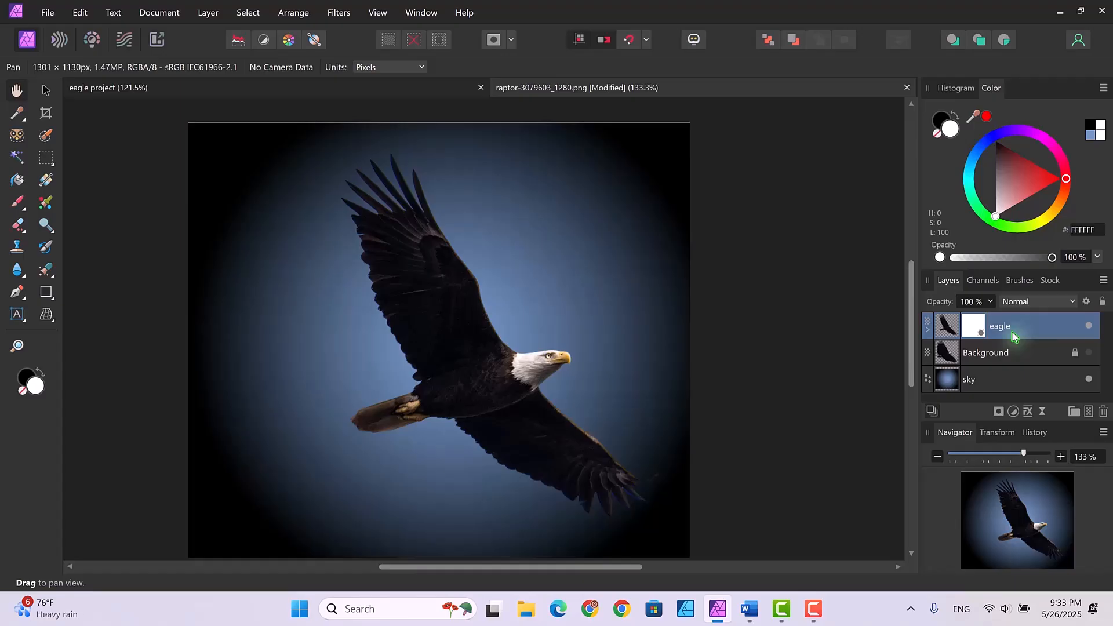
left_click(927, 326)
left_click(937, 341)
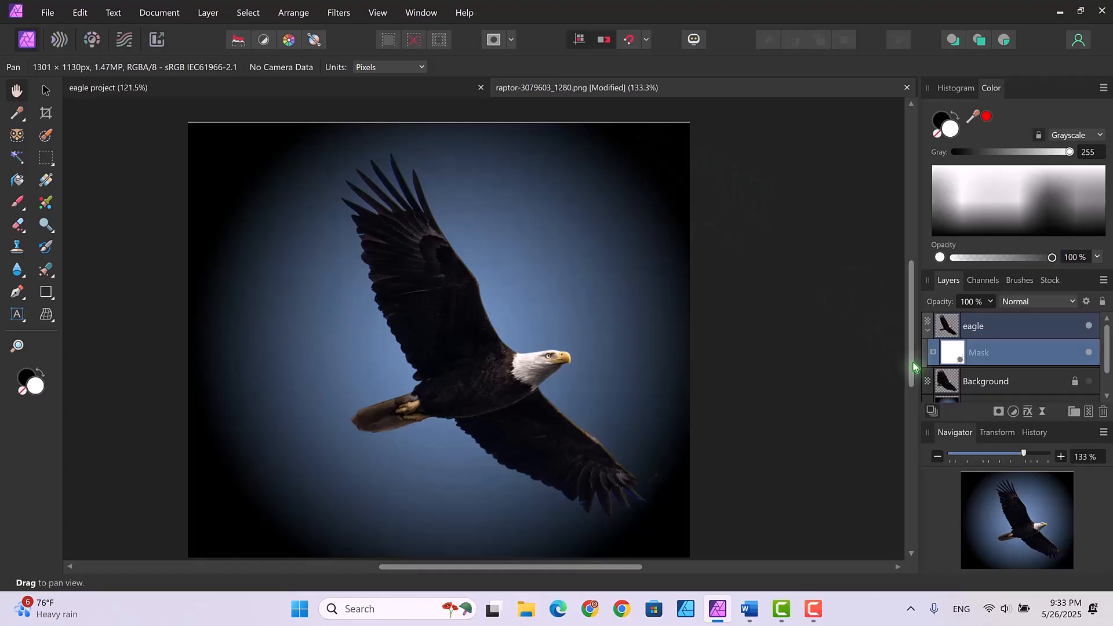
Step: Activate the Paint Brush with black and choose the 200 px Ink Spatter brush from the Sprays and Spatters category
scroll(914, 374, "down", 1)
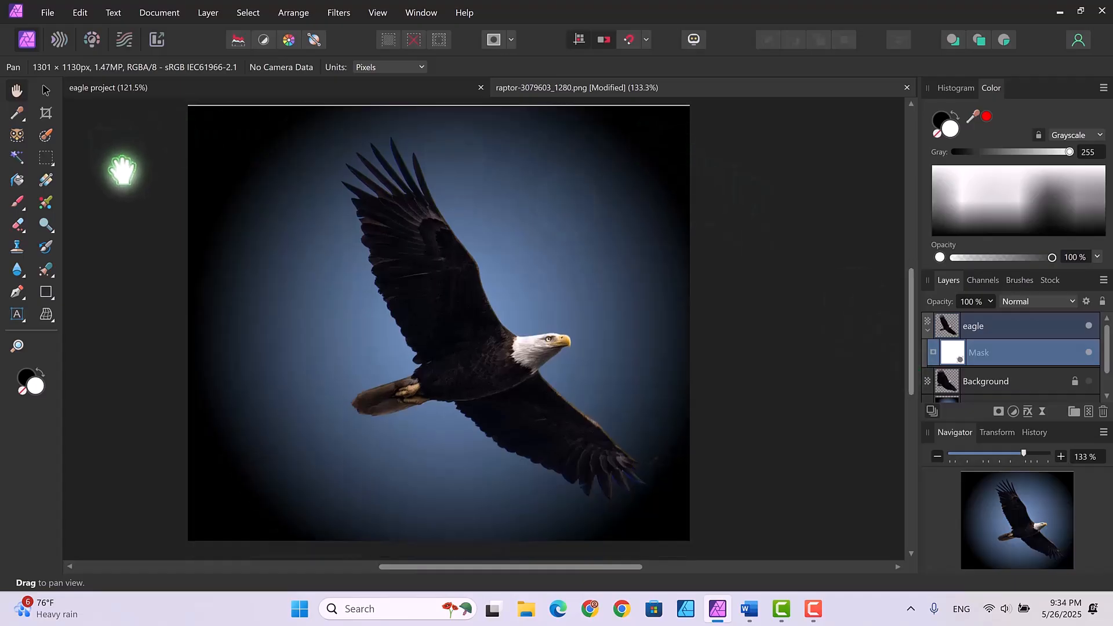
left_click(16, 202)
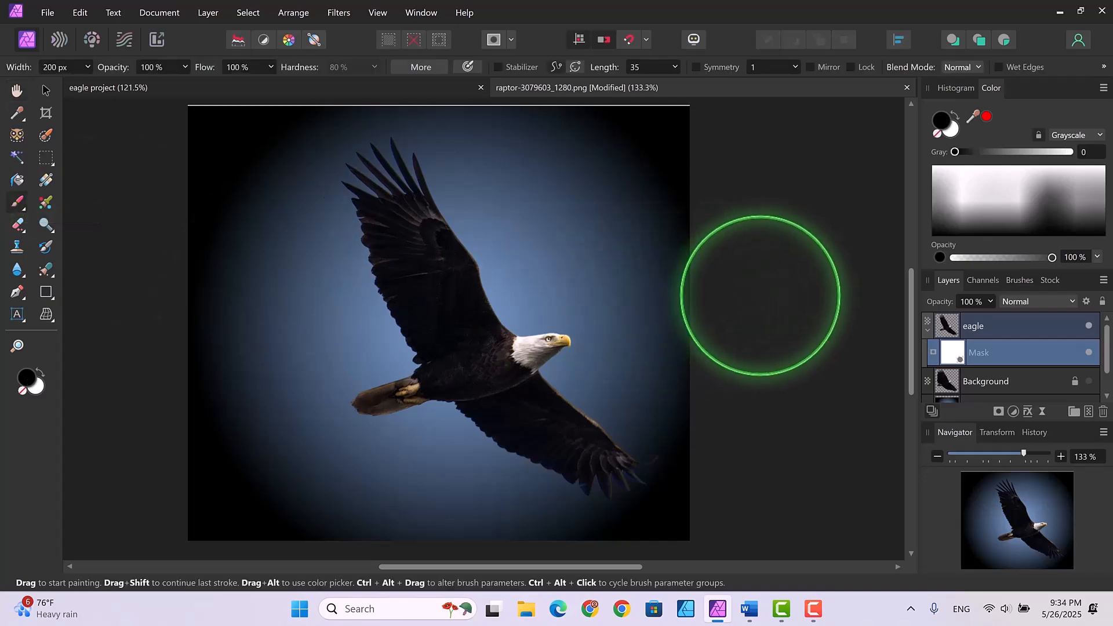
left_click(1020, 281)
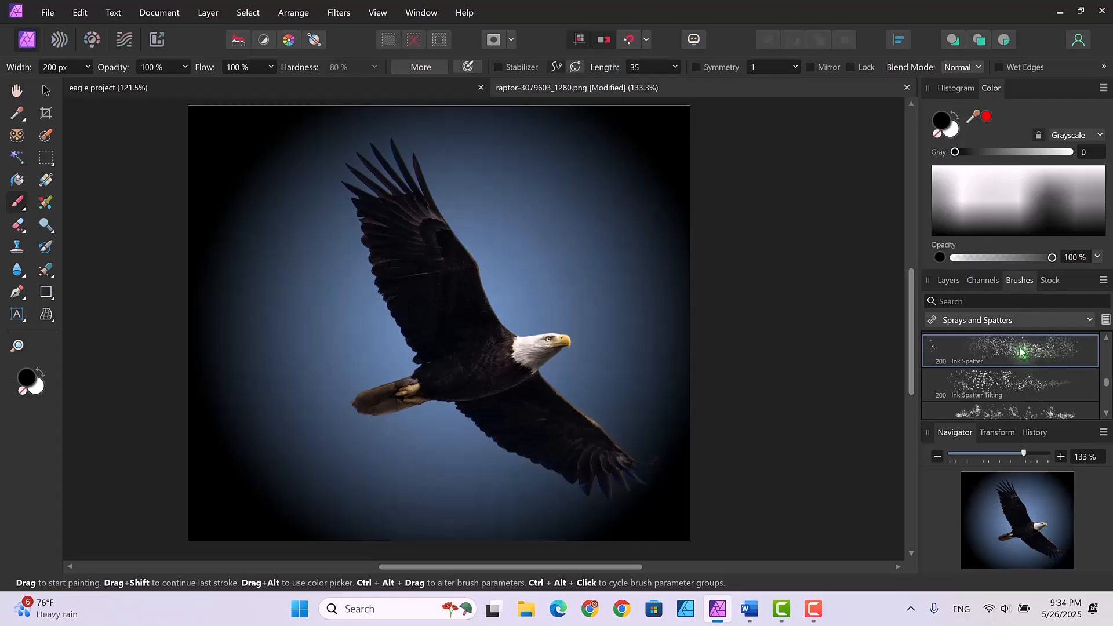
left_click(1090, 323)
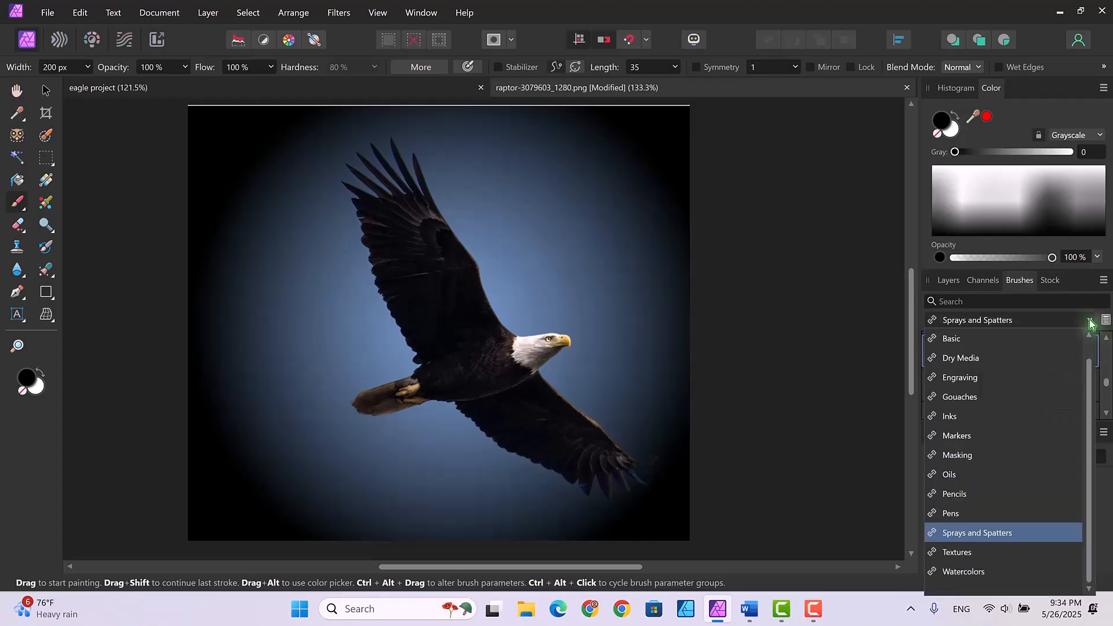
left_click(955, 342)
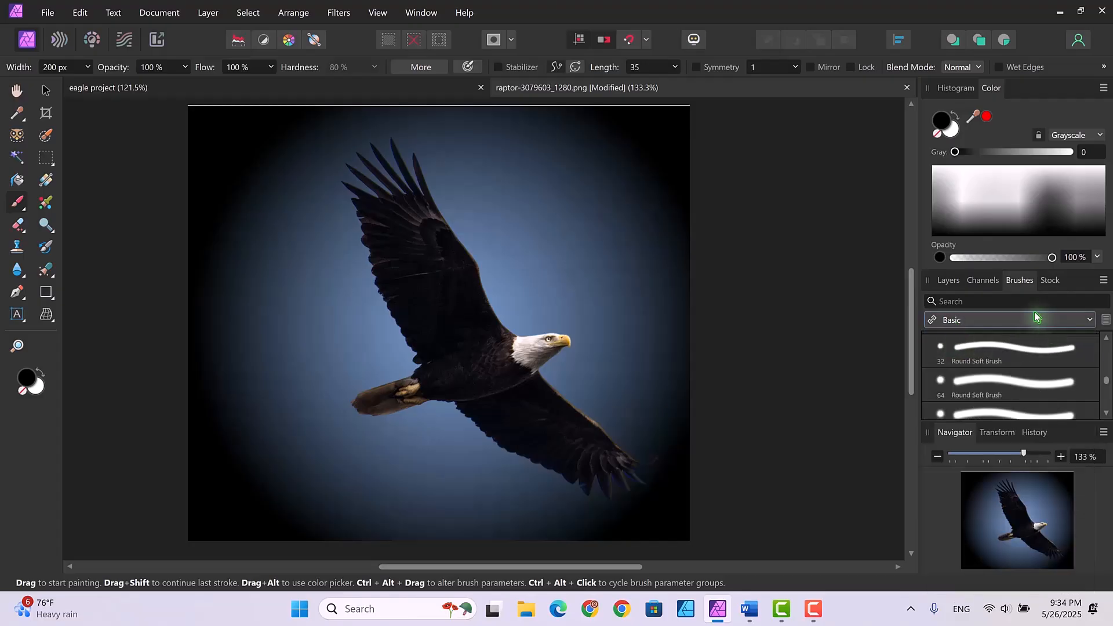
left_click(1090, 322)
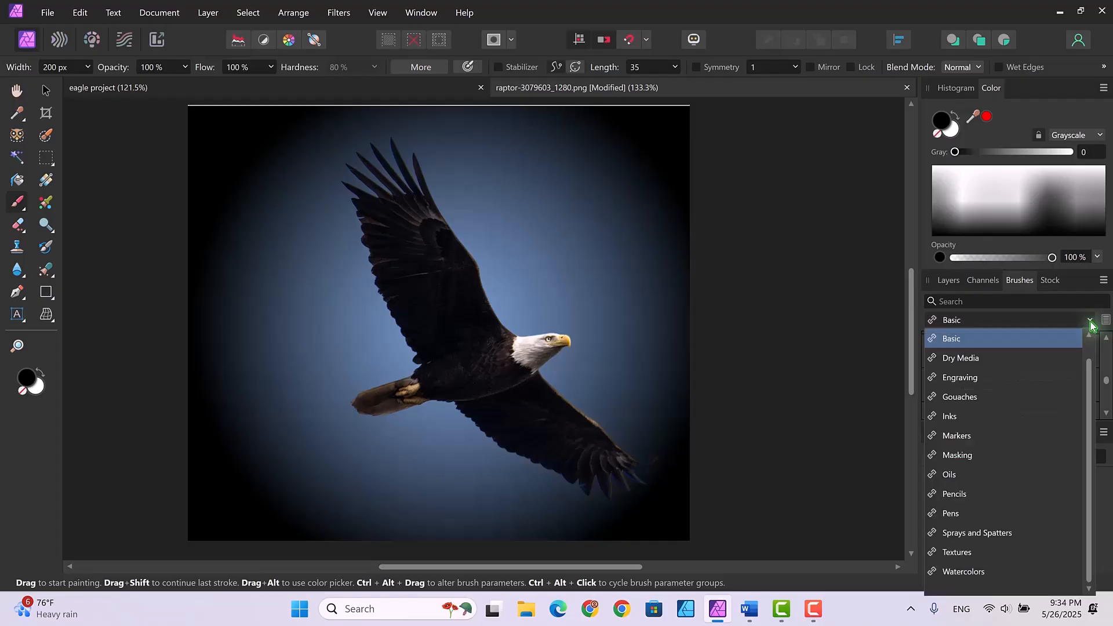
left_click(994, 535)
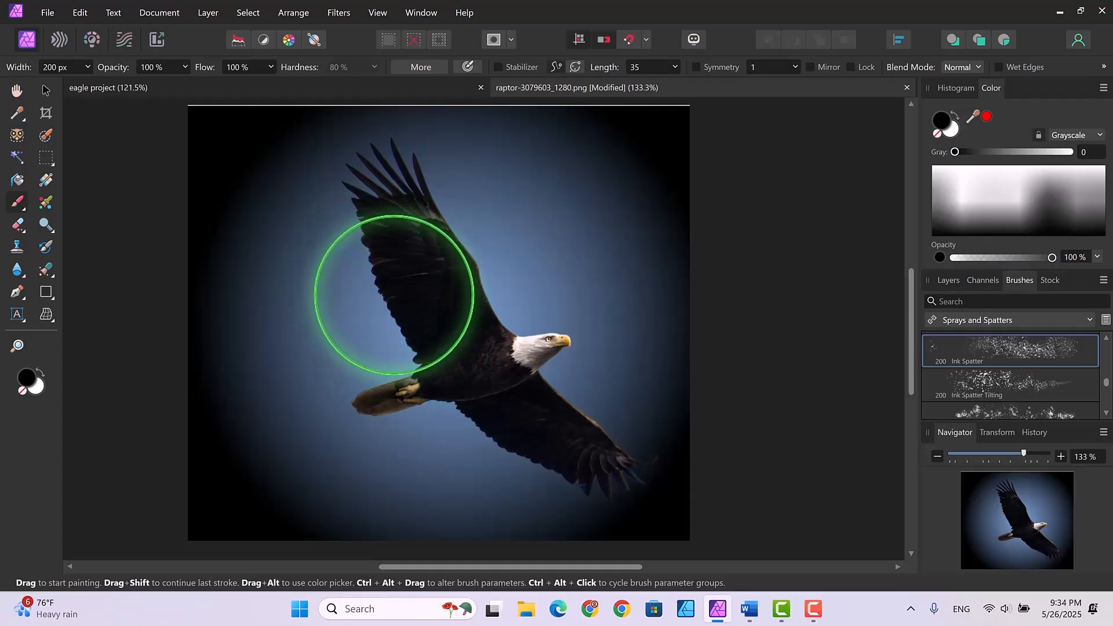
left_click(949, 281)
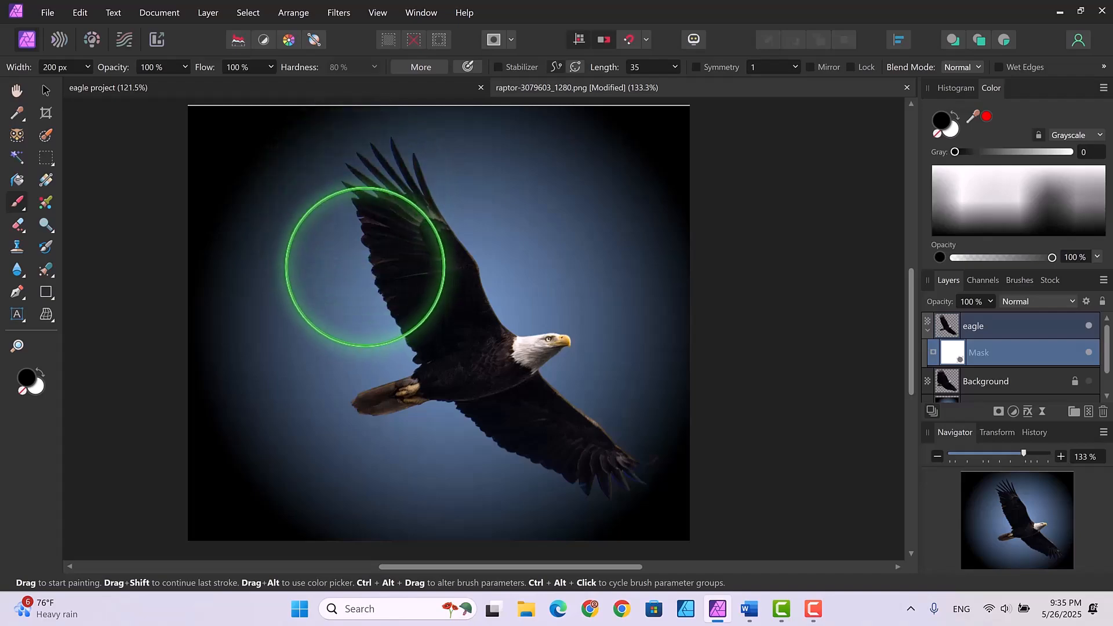
Step: Reduce the brush width and paint black spatters on the eagle mask along the upper wing's rear edge
key("bracketleft")
key("bracketleft")
key("bracketleft")
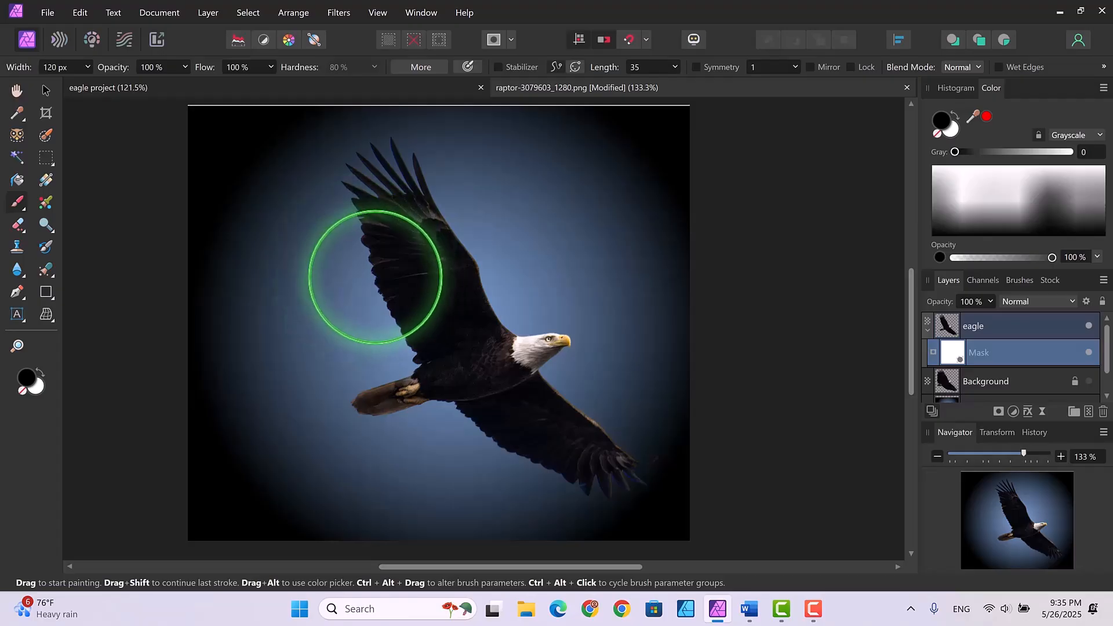
key("bracketleft")
mouse_move(368, 261)
left_mouse_down()
mouse_move(363, 241)
mouse_move(402, 360)
mouse_move(348, 201)
mouse_move(366, 162)
mouse_move(353, 172)
left_mouse_up()
Step: Set the brush width to 63 px and break up the upper wing's outer feather tips and rear edge with black spatters
key("bracketleft")
key("bracketleft")
key("bracketleft")
key("bracketleft")
key("bracketleft")
key("bracketleft")
key("bracketleft")
key("bracketleft")
key("bracketleft")
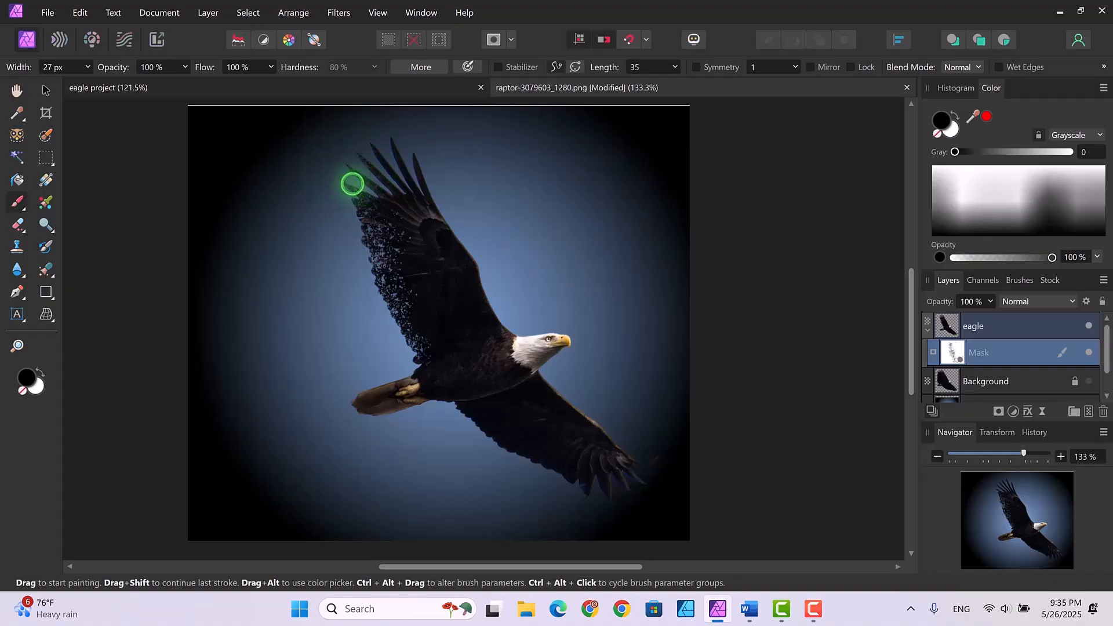
key("bracketright")
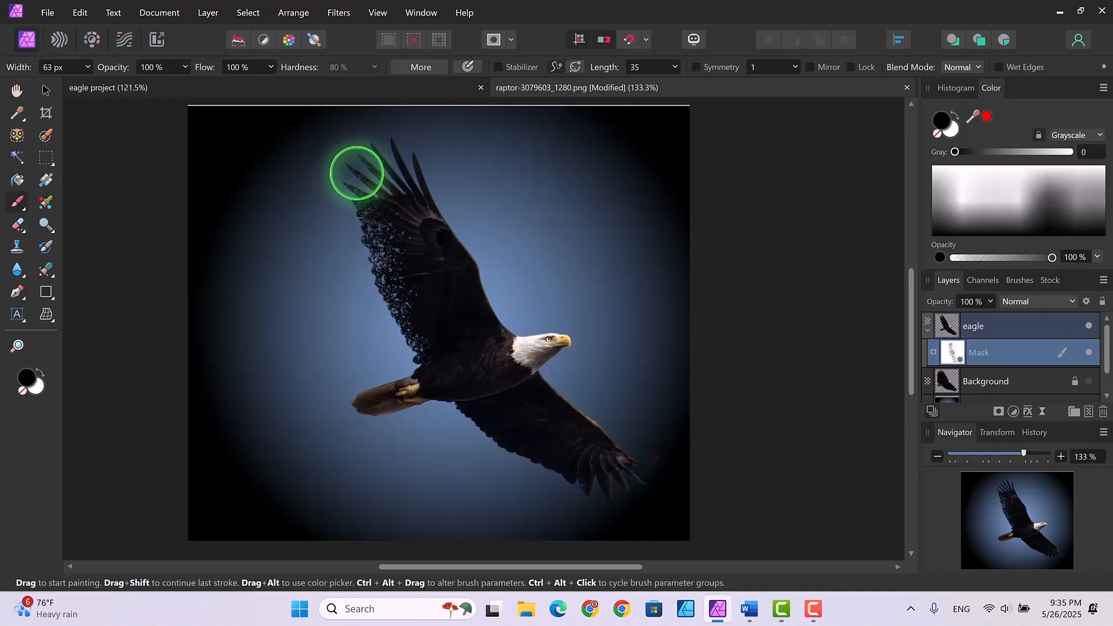
mouse_move(347, 184)
left_mouse_down()
mouse_move(374, 294)
mouse_move(399, 344)
left_mouse_up()
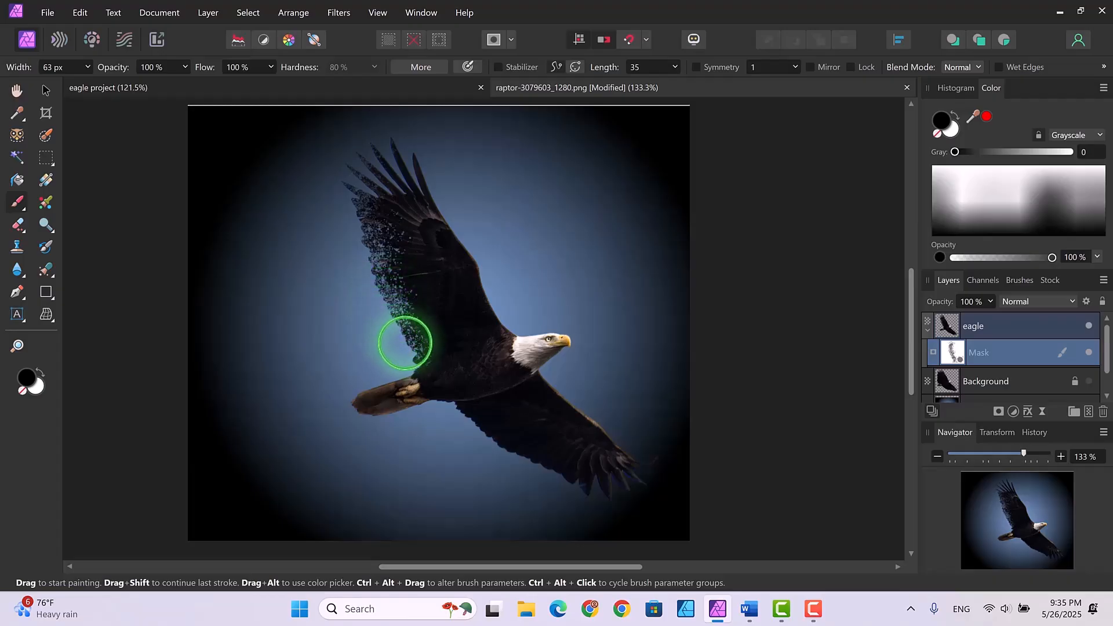
Step: Paint black spatters on the eagle mask over the tail and the lower wing's rear edge, and touch up the upper wing's rear edge
mouse_move(380, 375)
left_mouse_down()
mouse_move(398, 377)
mouse_move(351, 400)
mouse_move(373, 423)
mouse_move(435, 398)
mouse_move(549, 475)
mouse_move(529, 468)
mouse_move(492, 442)
mouse_move(566, 479)
mouse_move(624, 484)
mouse_move(577, 485)
mouse_move(512, 452)
mouse_move(601, 487)
mouse_move(464, 422)
mouse_move(360, 400)
mouse_move(417, 367)
mouse_move(391, 322)
mouse_move(382, 314)
mouse_move(410, 368)
mouse_move(367, 311)
mouse_move(368, 246)
mouse_move(347, 174)
mouse_move(395, 150)
mouse_move(351, 177)
mouse_move(405, 154)
mouse_move(374, 168)
mouse_move(355, 228)
mouse_move(372, 301)
mouse_move(410, 369)
mouse_move(350, 388)
mouse_move(371, 433)
mouse_move(417, 410)
mouse_move(454, 417)
mouse_move(509, 462)
mouse_move(609, 497)
mouse_move(638, 491)
mouse_move(605, 500)
left_mouse_up()
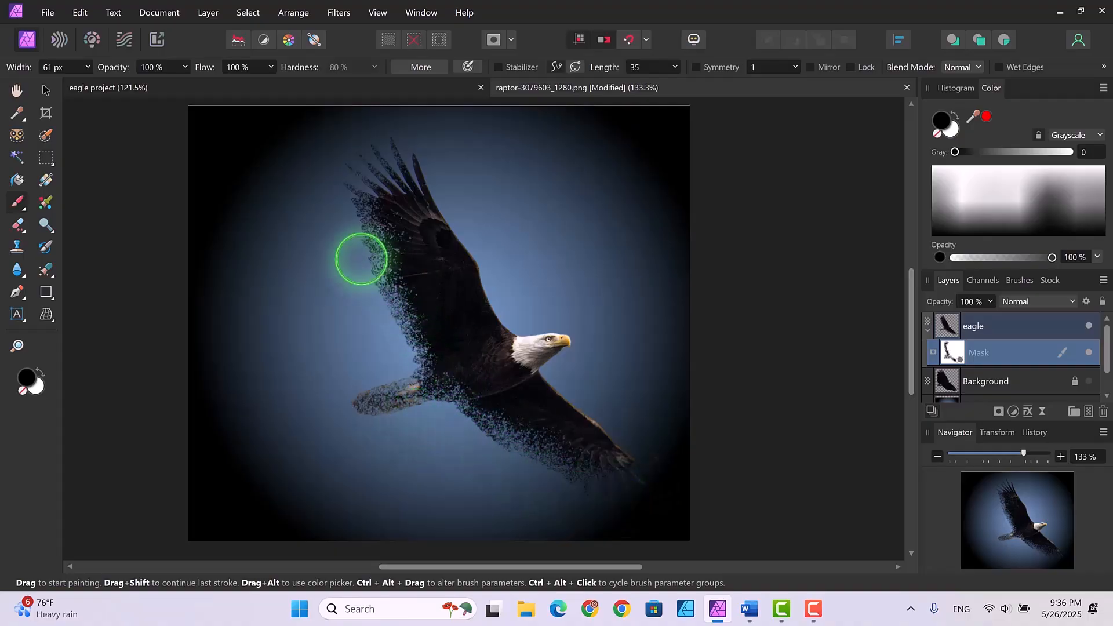
mouse_move(361, 259)
left_mouse_down()
mouse_move(361, 232)
mouse_move(390, 320)
left_mouse_up()
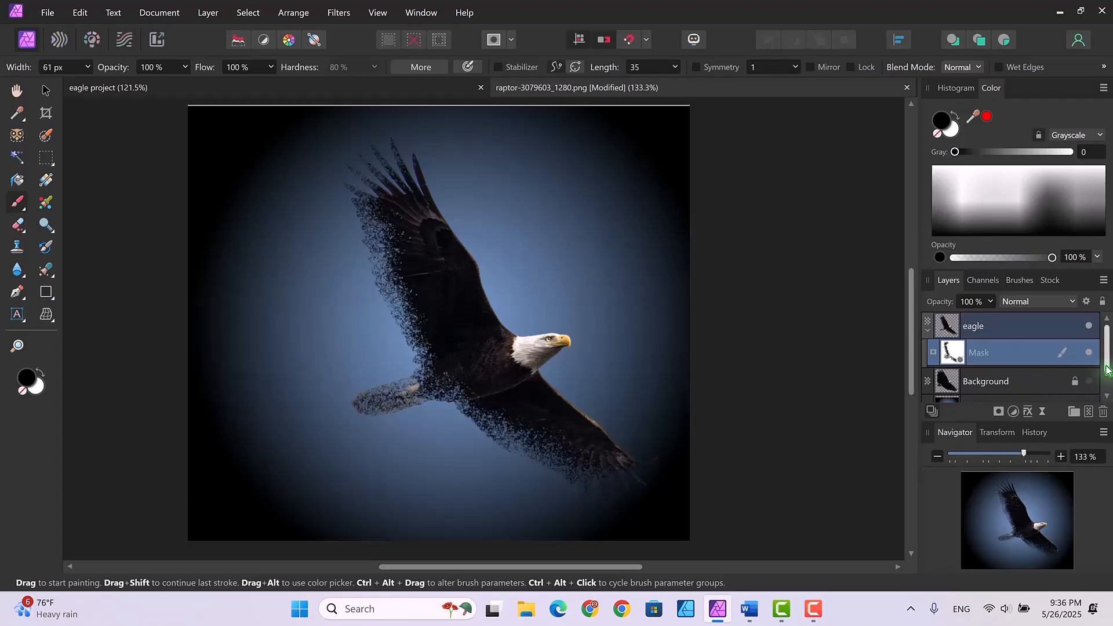
Step: Show the distorted Background layer and give it a mask inverted to black
left_click_drag(1108, 381, 1109, 387)
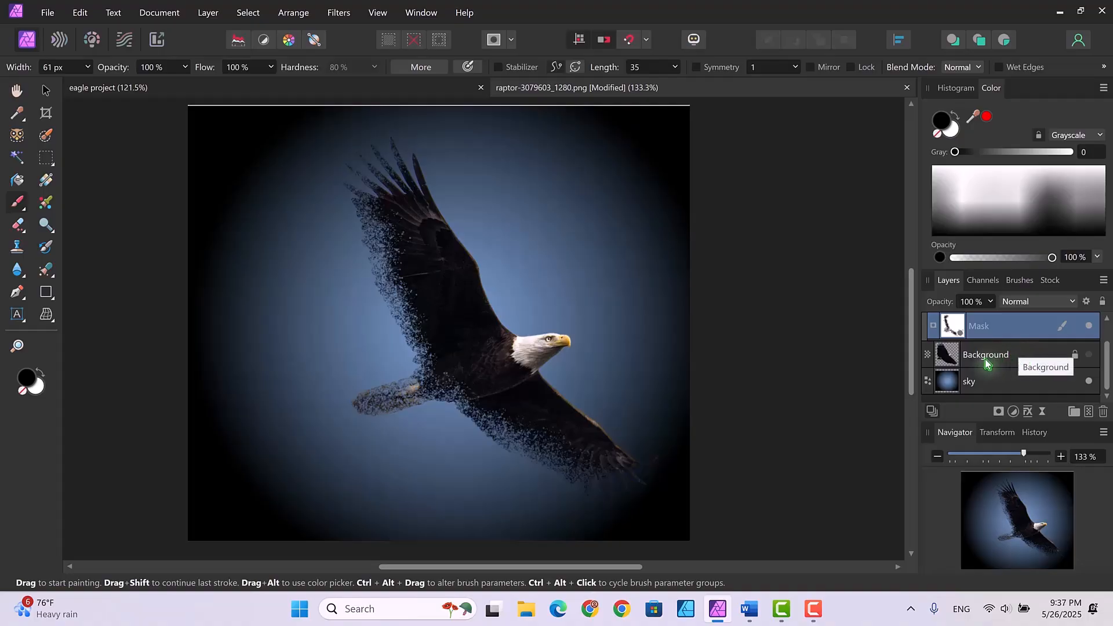
left_click(1090, 357)
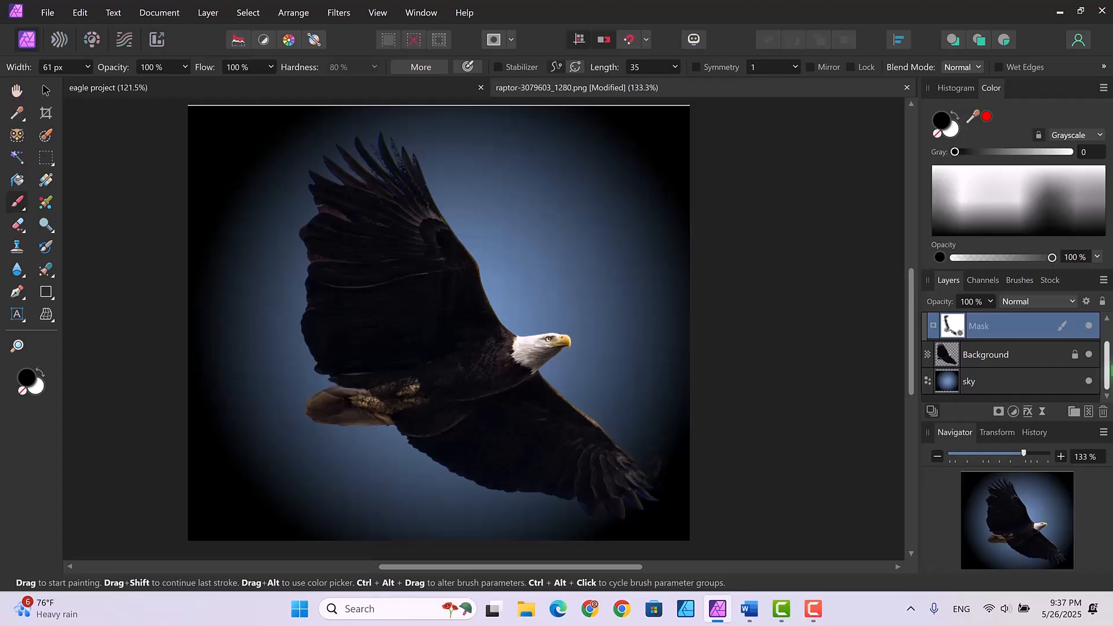
left_click(996, 356)
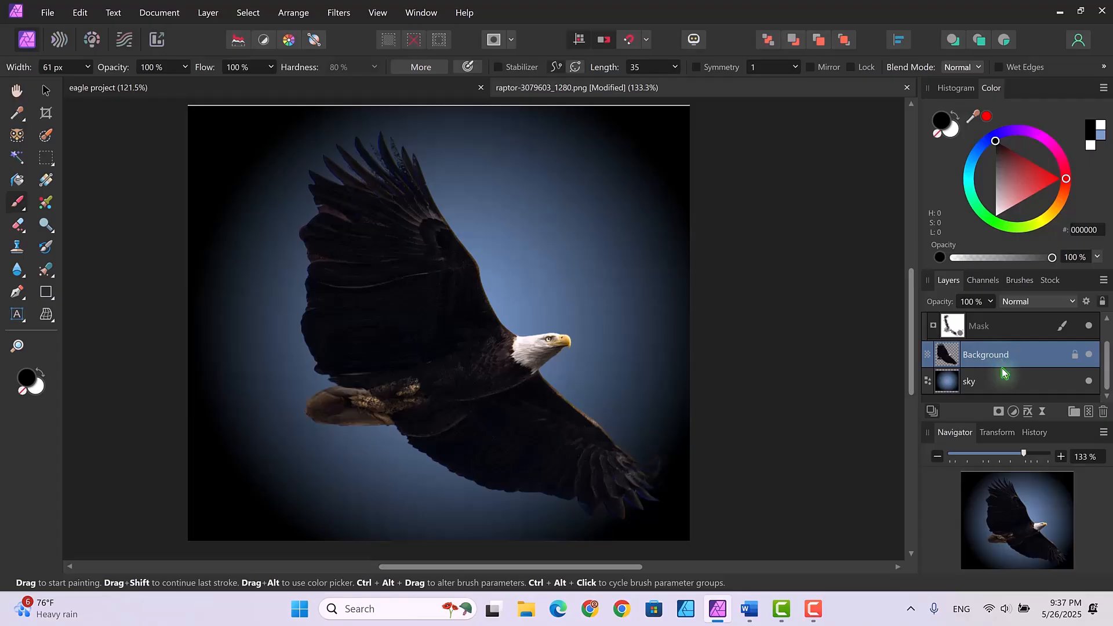
left_click(998, 413)
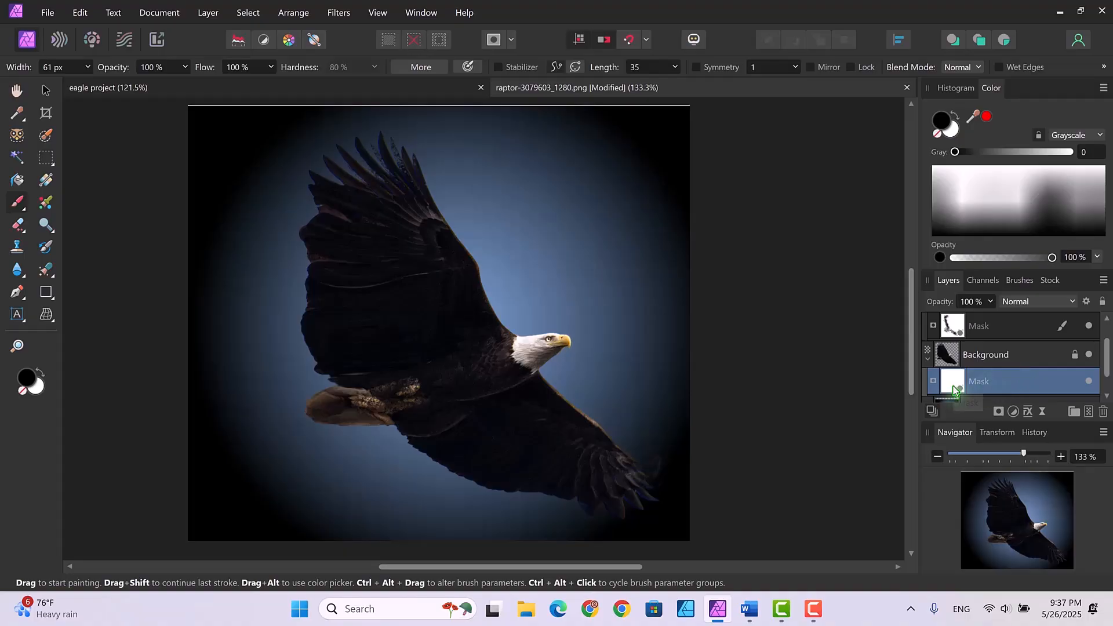
left_click(202, 14)
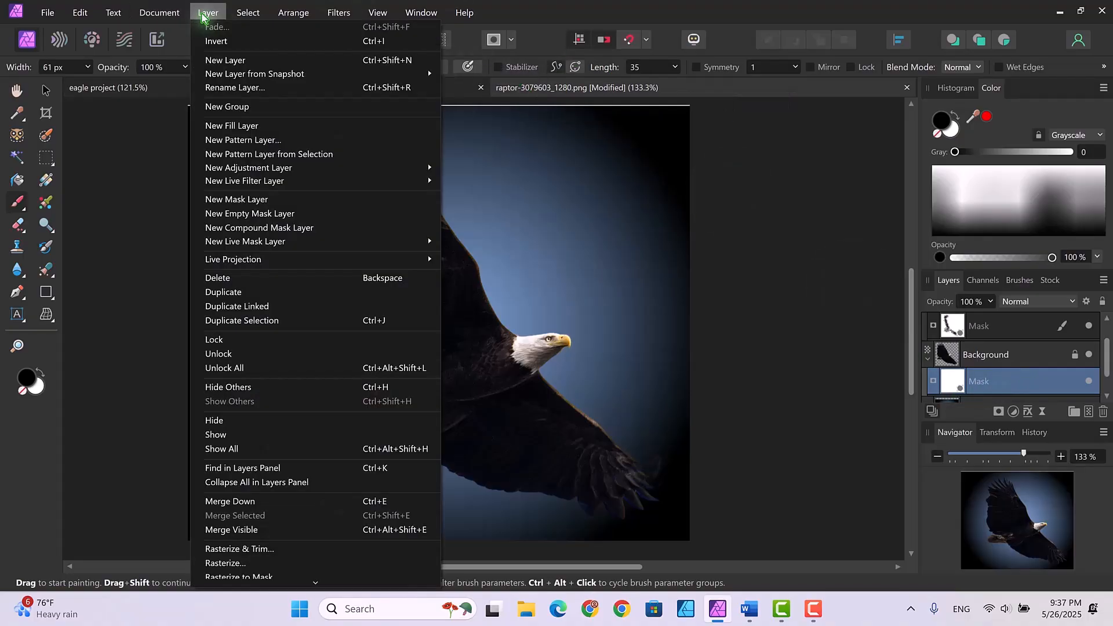
left_click(217, 42)
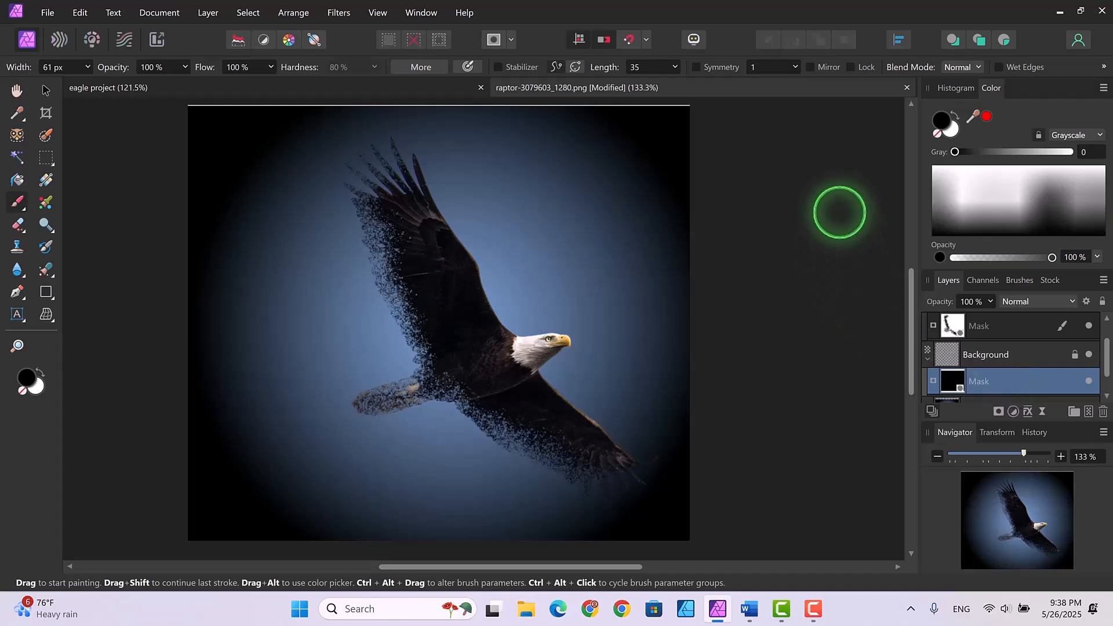
Step: Switch to white, widen the brush to 107 px and paint dispersed particles behind the upper wing on the Background mask
left_click(954, 133)
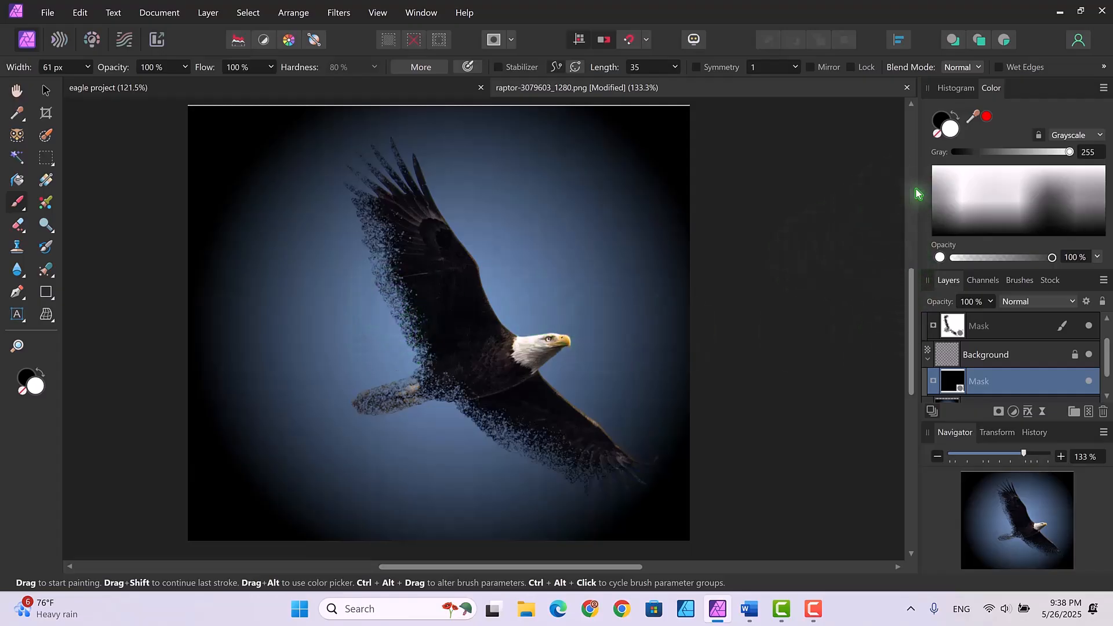
left_click(940, 120)
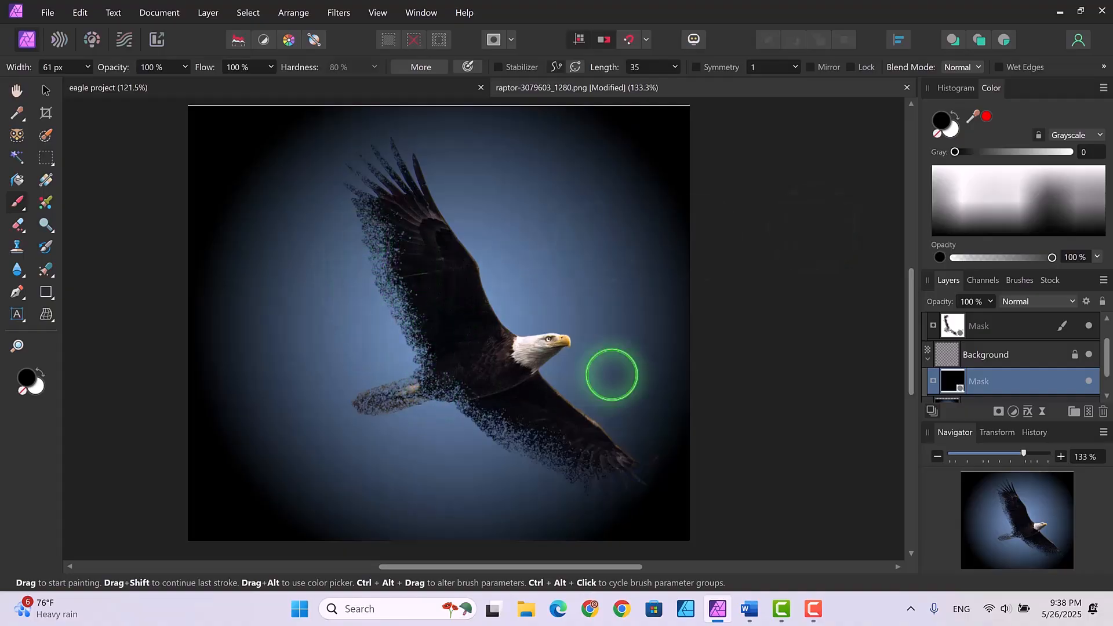
left_click(950, 135)
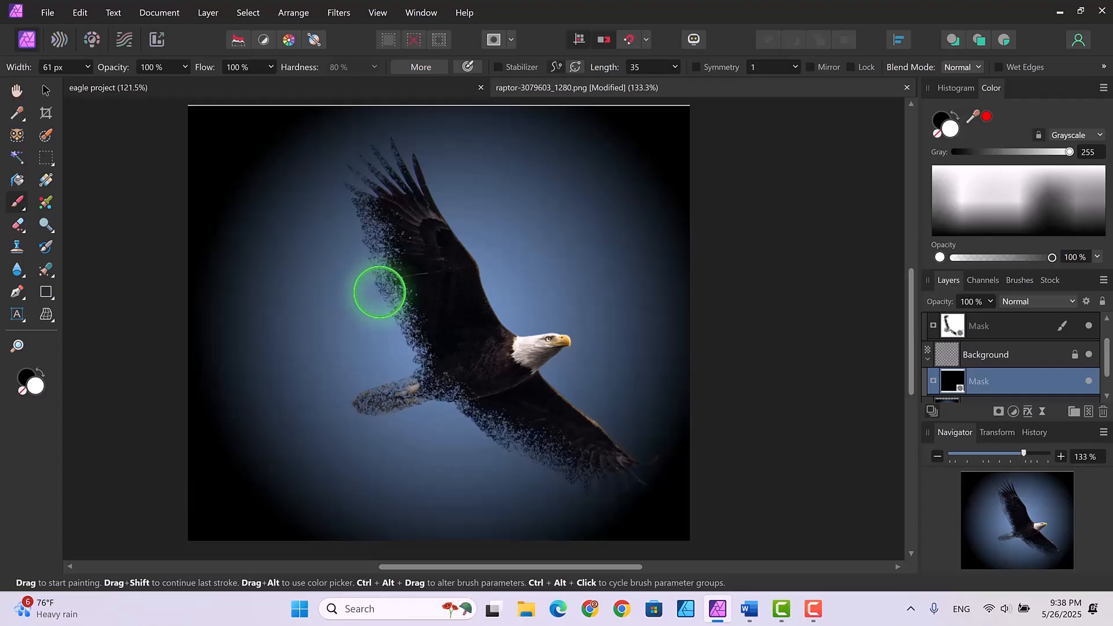
key("bracketright")
key("bracketright")
key("bracketright")
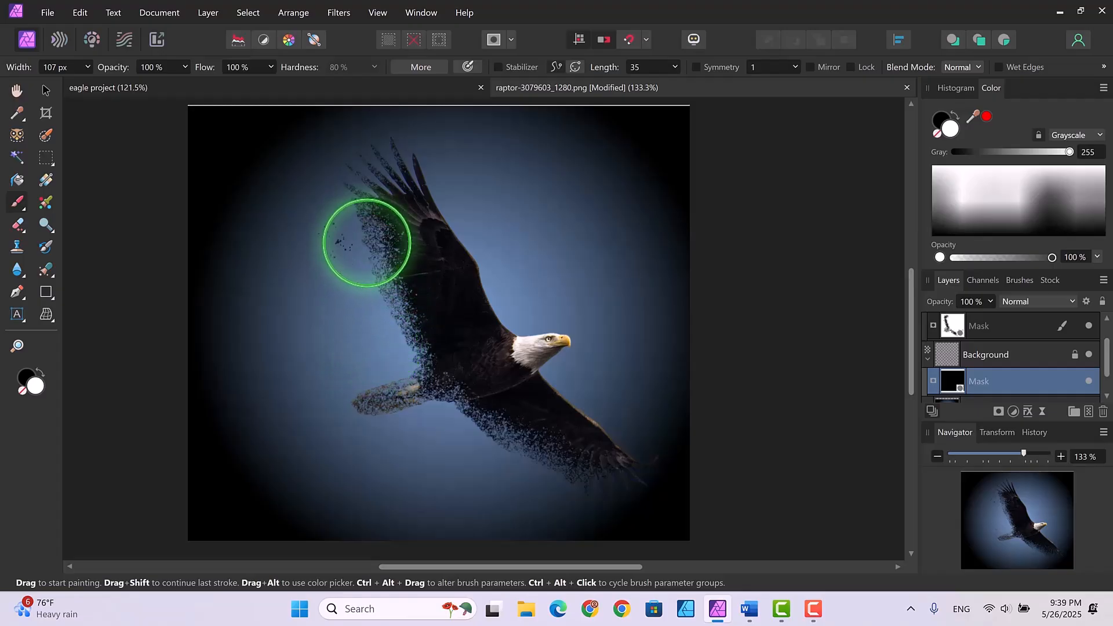
mouse_move(367, 243)
left_mouse_down()
mouse_move(363, 298)
mouse_move(302, 344)
mouse_move(383, 333)
left_mouse_up()
mouse_move(393, 333)
left_mouse_down()
mouse_move(298, 369)
mouse_move(360, 284)
mouse_move(369, 236)
mouse_move(331, 208)
mouse_move(337, 273)
mouse_move(301, 280)
mouse_move(409, 345)
mouse_move(406, 358)
mouse_move(349, 379)
mouse_move(341, 298)
left_mouse_up()
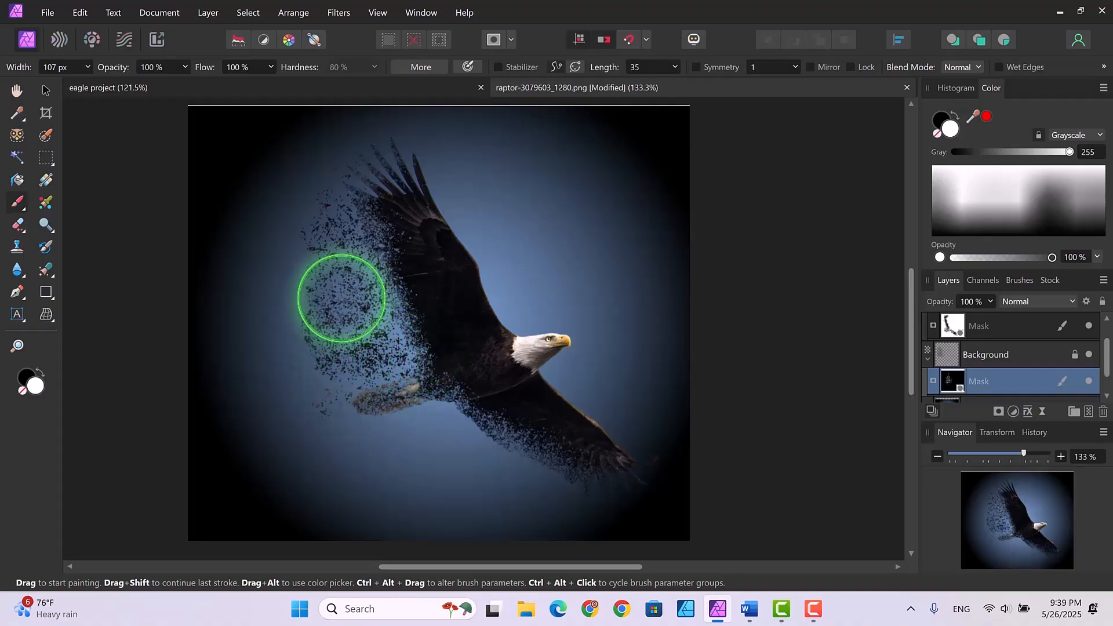
Step: Widen the brush to 142 px and paint a few white spatters on the Background mask between the tail and lower wing
key("bracketright")
key("bracketright")
key("bracketright")
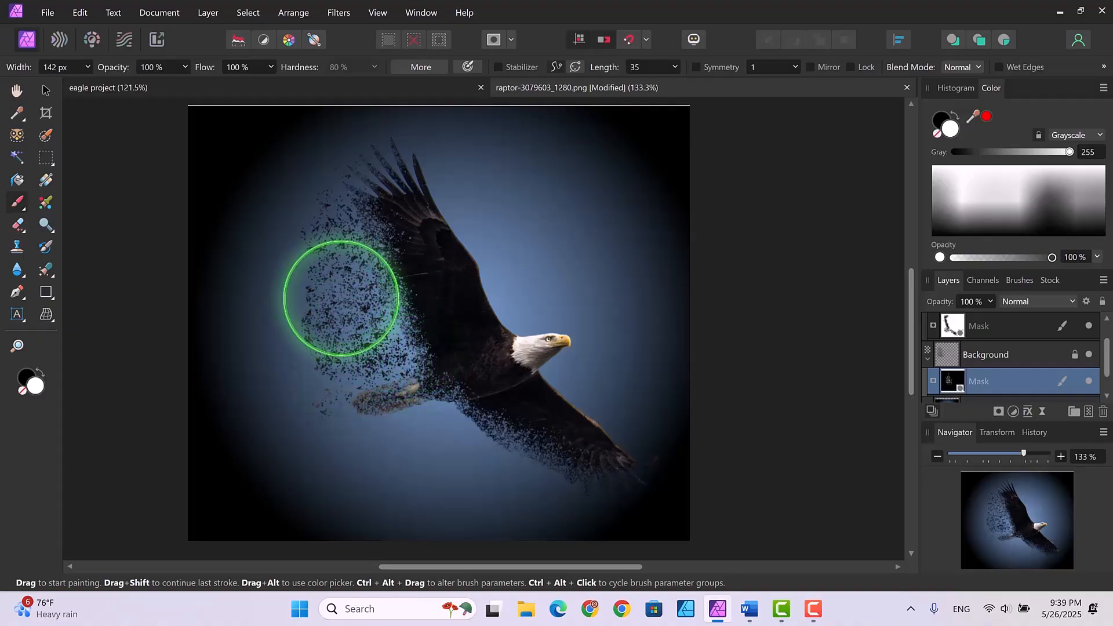
mouse_move(438, 436)
left_mouse_down()
mouse_move(452, 422)
mouse_move(507, 453)
mouse_move(498, 437)
left_mouse_up()
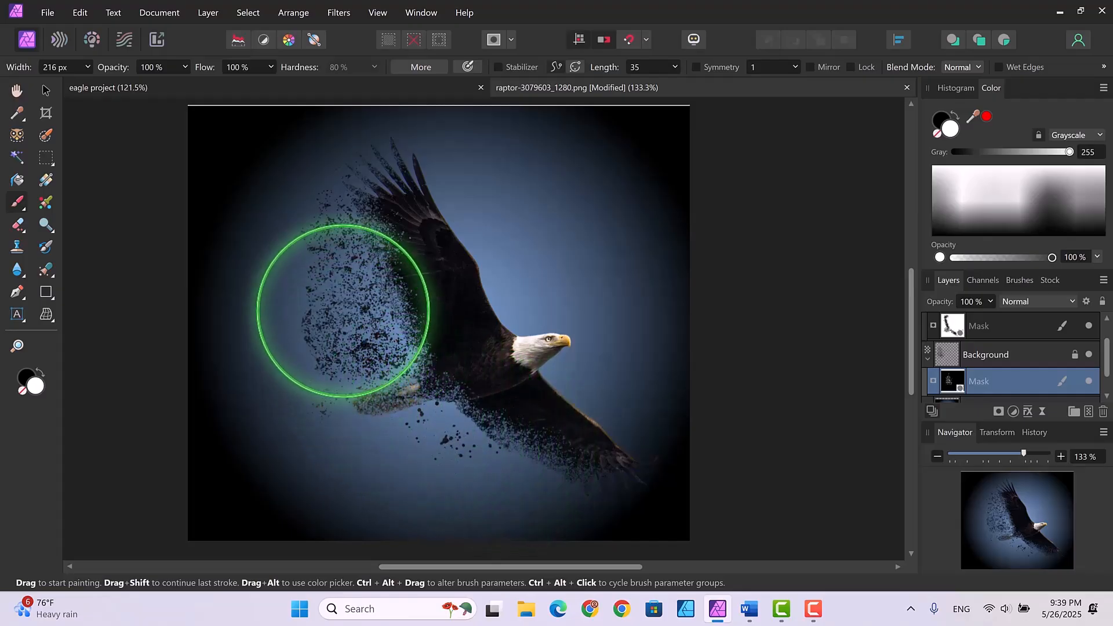
Step: Reduce the brush to 113 px and paint white spatters along the lower wing's rear edge out to its tip
key("bracketleft")
key("bracketleft")
key("bracketleft")
key("bracketleft")
key("bracketleft")
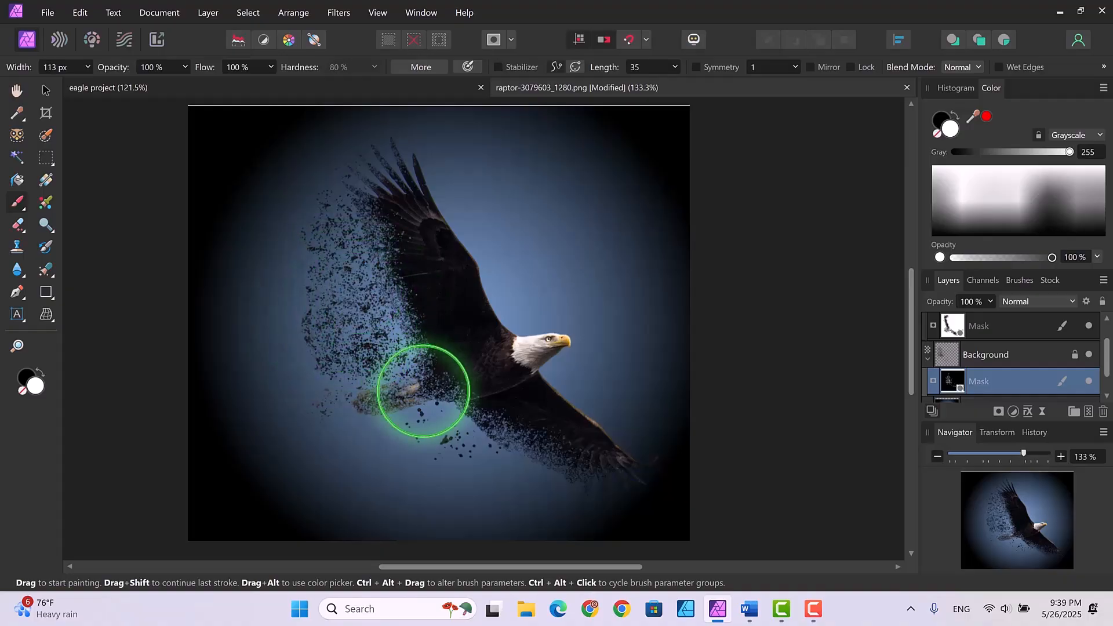
mouse_move(447, 408)
left_mouse_down()
mouse_move(465, 424)
mouse_move(387, 446)
mouse_move(505, 456)
mouse_move(466, 472)
mouse_move(553, 458)
mouse_move(526, 482)
mouse_move(483, 433)
mouse_move(463, 432)
mouse_move(557, 471)
mouse_move(581, 512)
mouse_move(582, 487)
mouse_move(632, 507)
mouse_move(613, 479)
mouse_move(645, 499)
mouse_move(629, 466)
mouse_move(658, 469)
left_mouse_up()
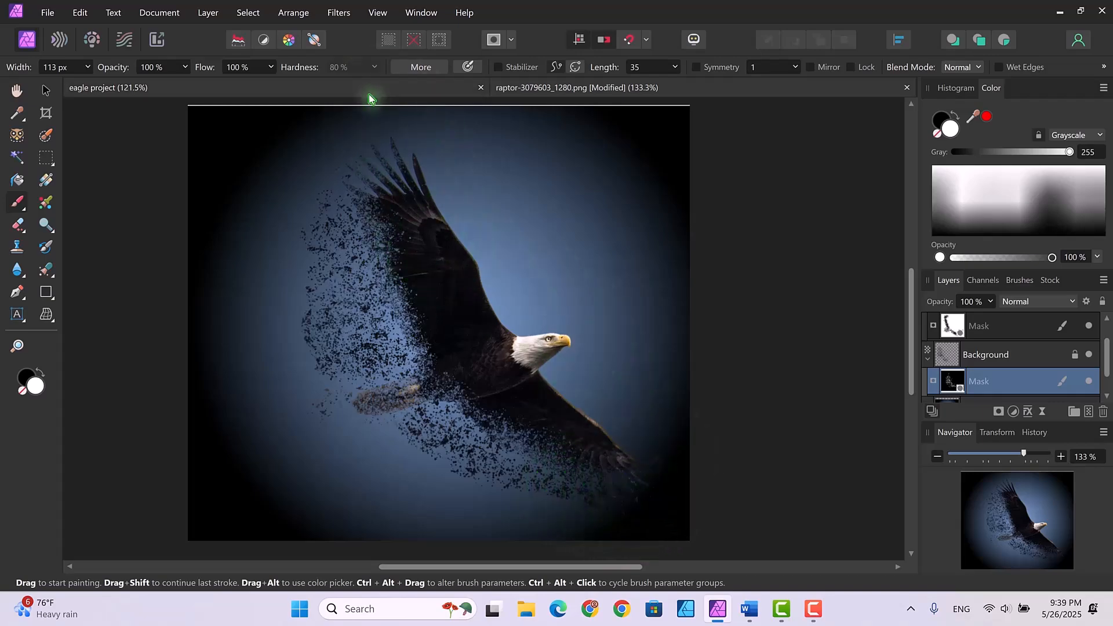
Step: Paint white spatters on the Background mask around the upper wing's feather tips and the tail
mouse_move(388, 139)
left_mouse_down()
mouse_move(406, 175)
mouse_move(362, 148)
mouse_move(370, 176)
mouse_move(330, 175)
mouse_move(398, 149)
left_mouse_up()
mouse_move(341, 413)
left_mouse_down()
mouse_move(415, 475)
mouse_move(414, 439)
mouse_move(380, 440)
left_mouse_up()
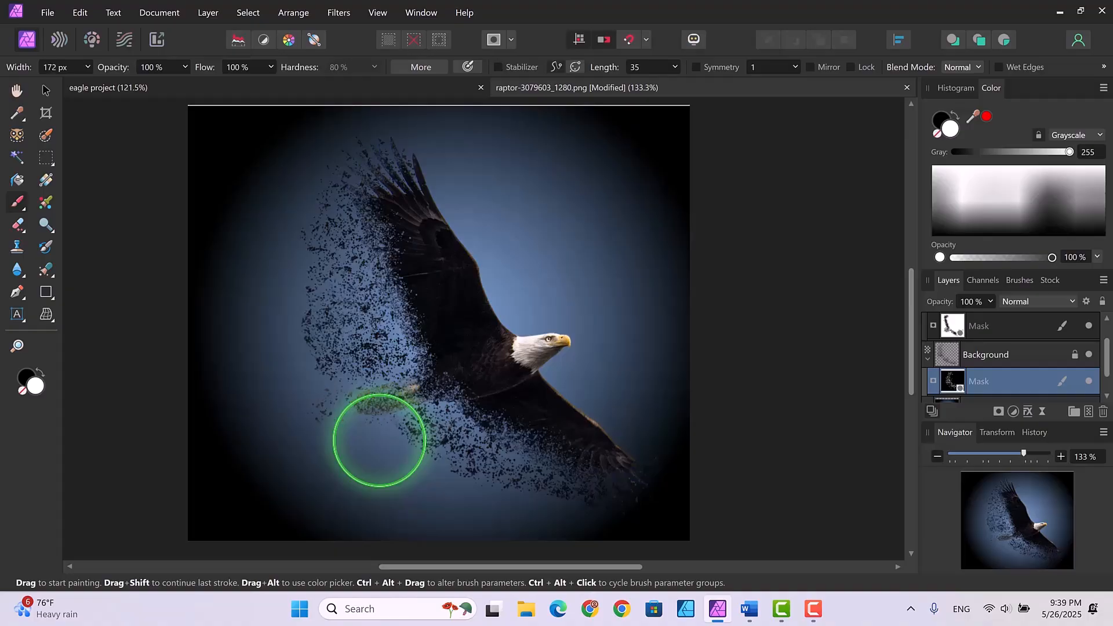
mouse_move(380, 441)
left_mouse_down()
mouse_move(367, 430)
mouse_move(350, 470)
mouse_move(407, 484)
mouse_move(360, 487)
mouse_move(384, 462)
left_mouse_up()
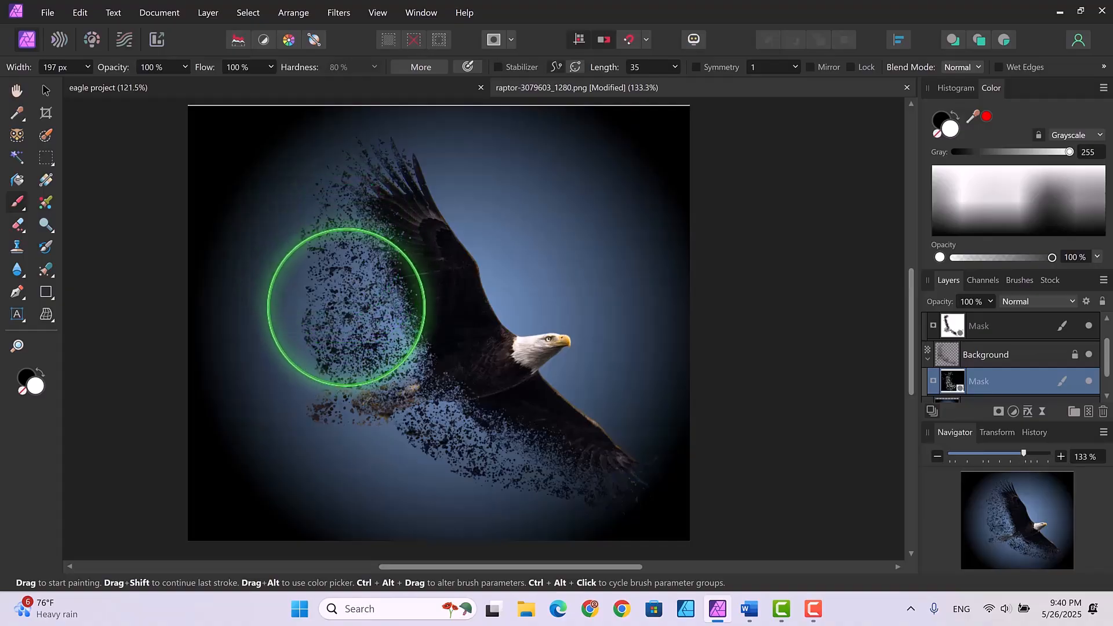
Step: Thin the particles behind the upper wing with black at 197 px, and paint denser ones back with white
left_click(940, 120)
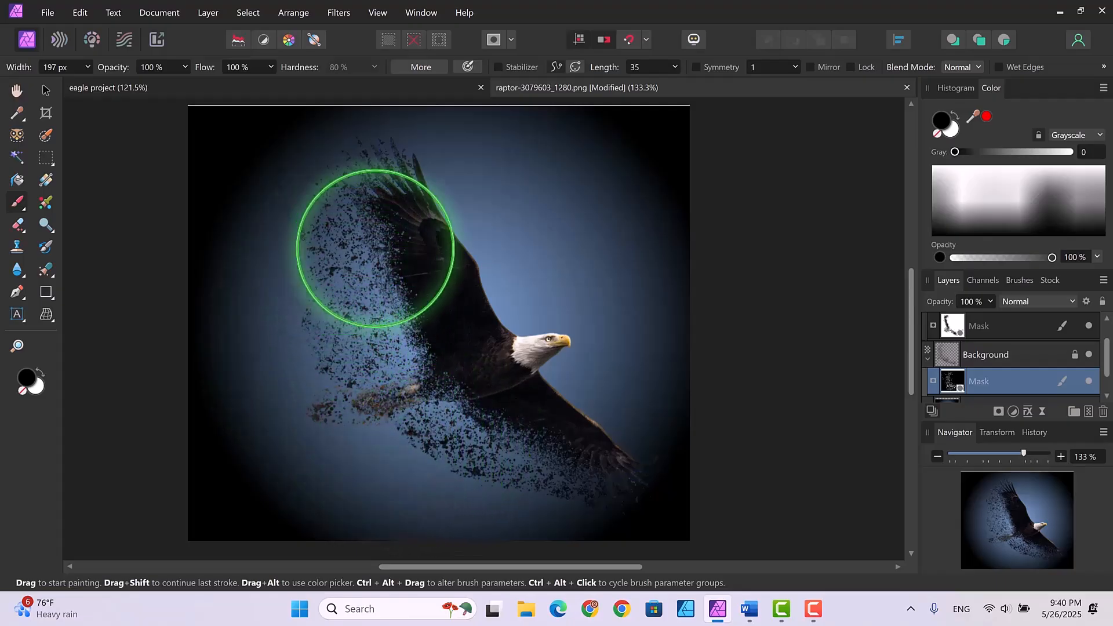
left_click(951, 133)
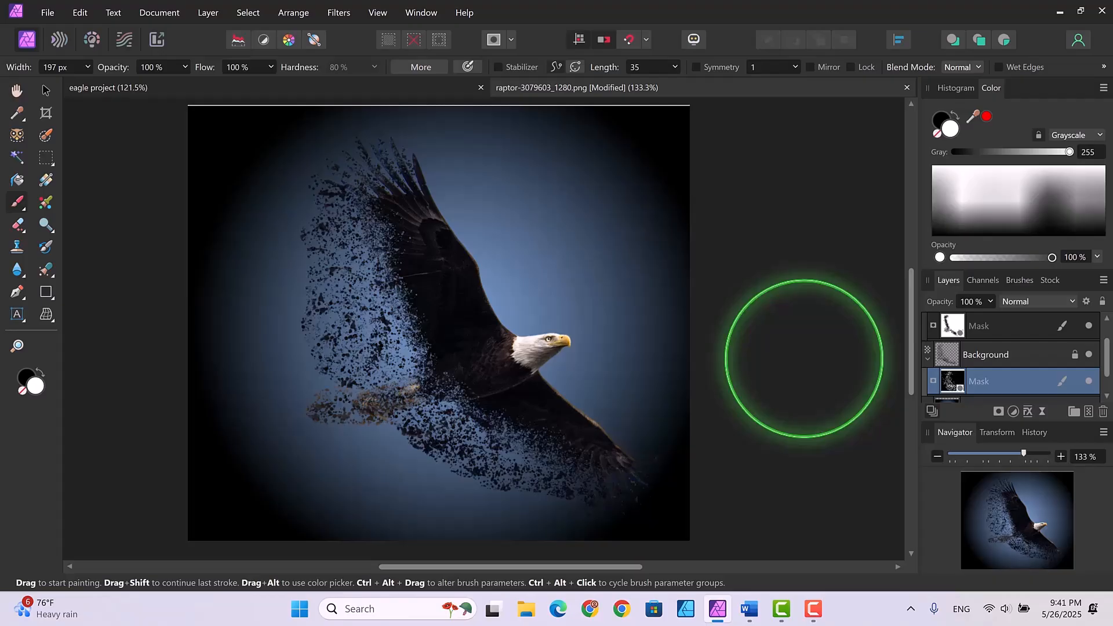
Step: Try a stroke with the Watercolors Drops brush on the Background mask behind the upper wing, and undo it
left_click(1025, 283)
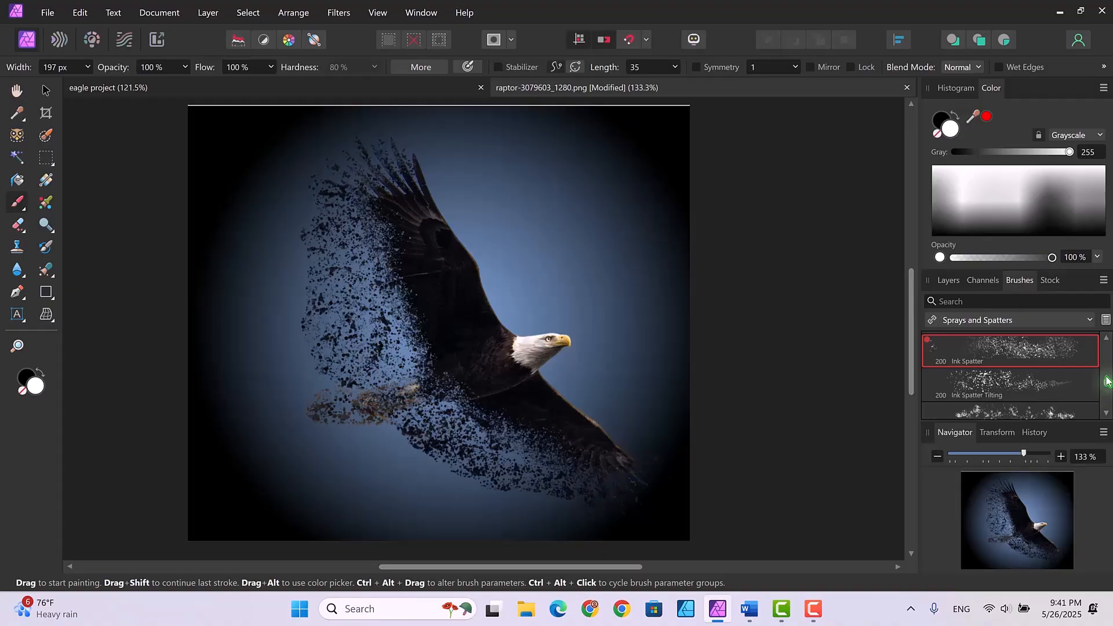
left_click_drag(1108, 381, 1108, 391)
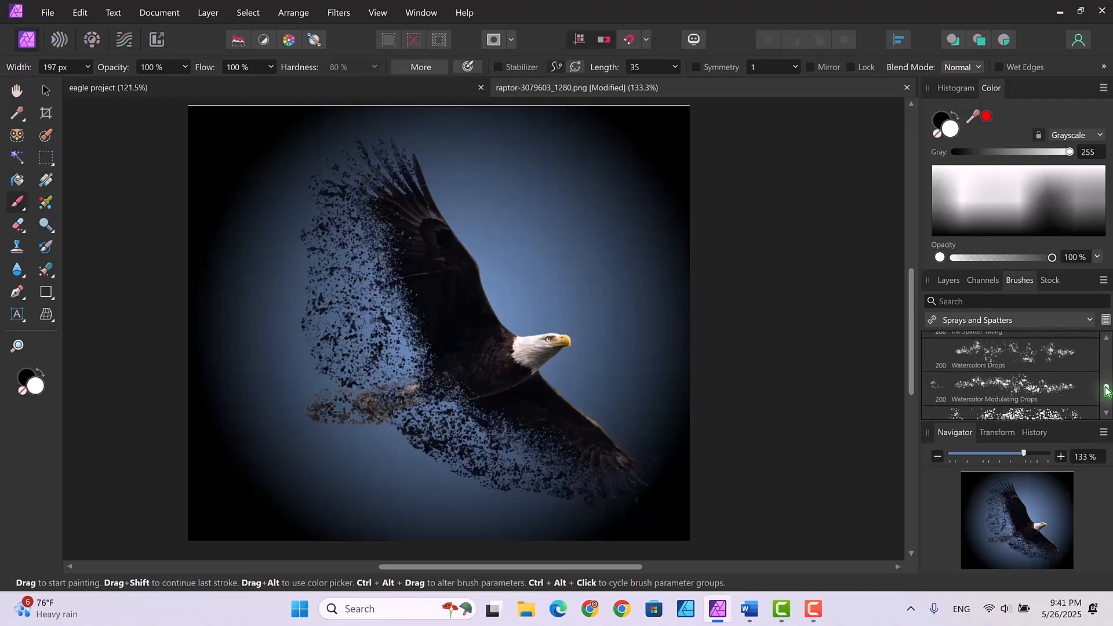
left_click(1014, 358)
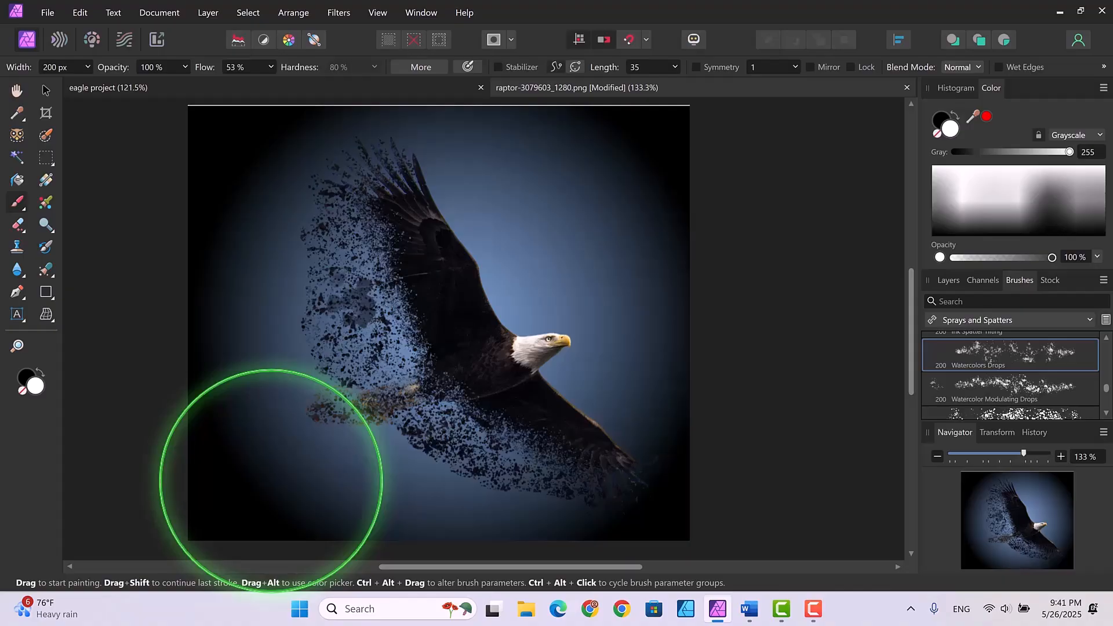
left_click(80, 14)
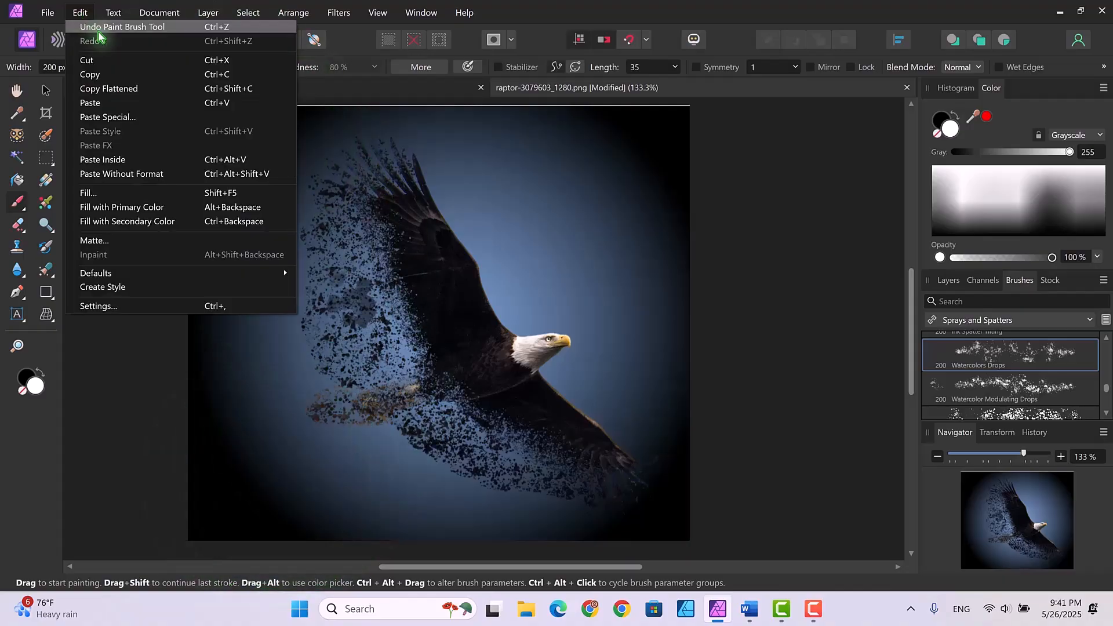
left_click(96, 29)
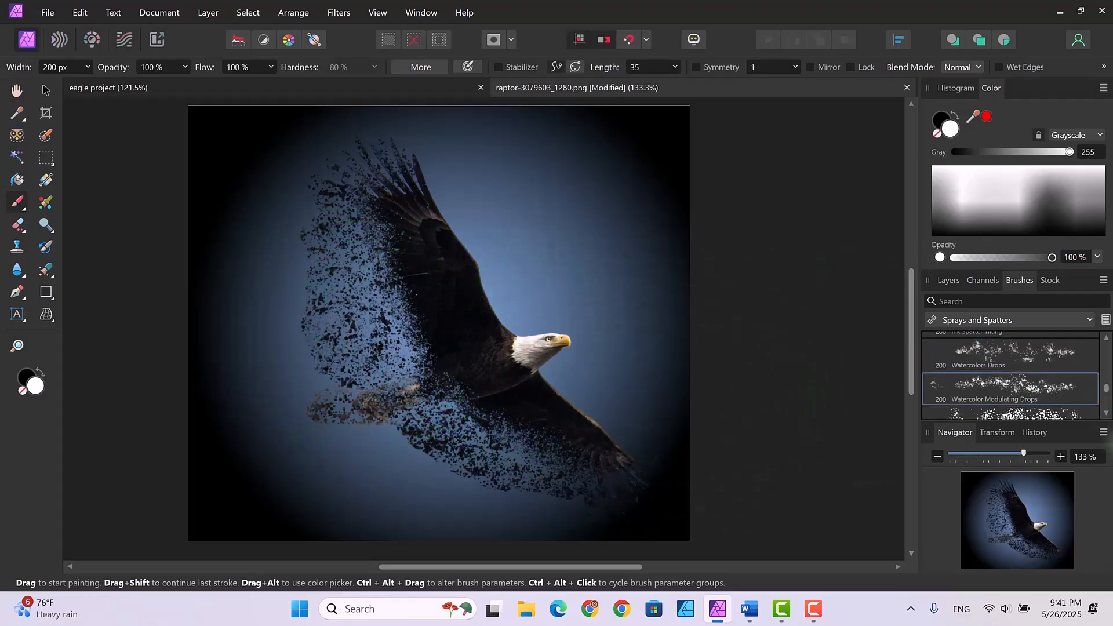
Step: Choose the 128 px Droppler brush from the Sprays and Spatters category and show the layer stack again
left_click_drag(1105, 397, 1105, 391)
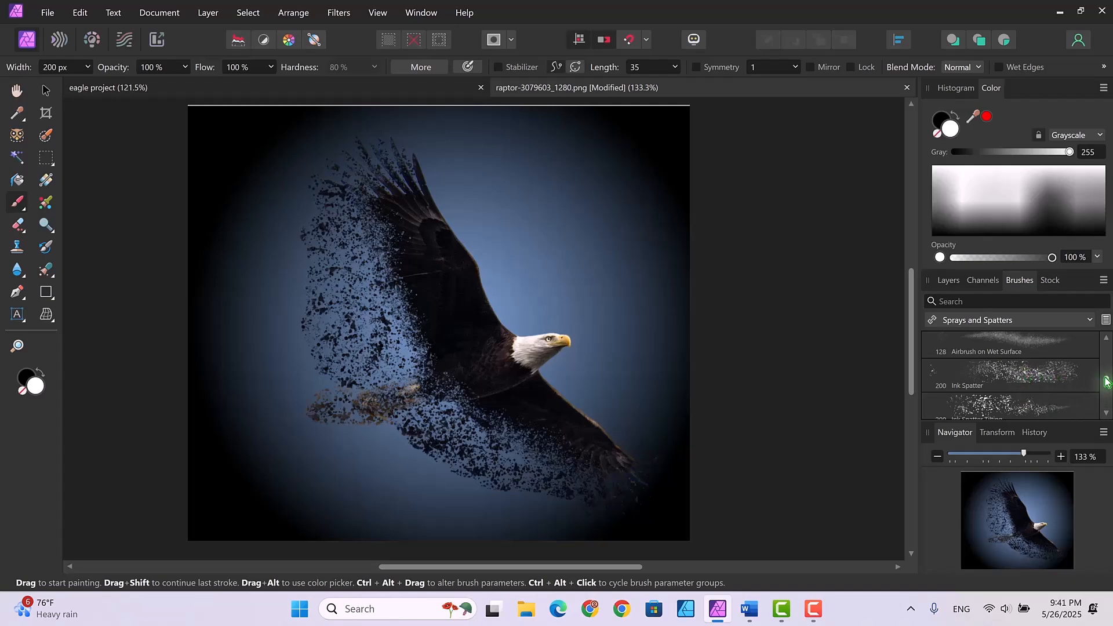
left_click_drag(1106, 382, 1106, 393)
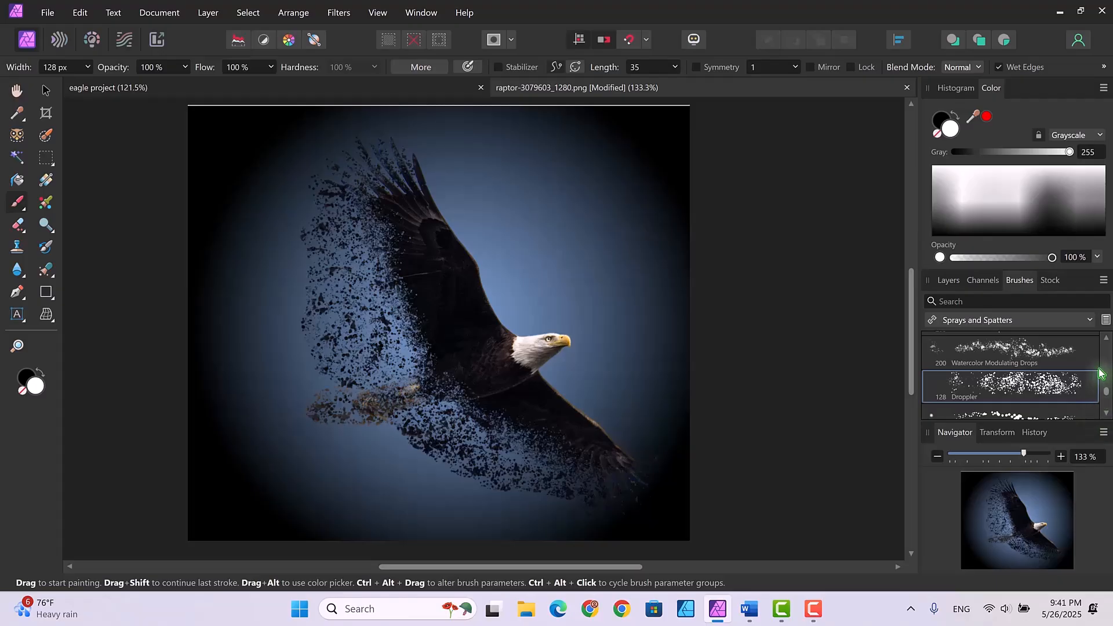
left_click(946, 280)
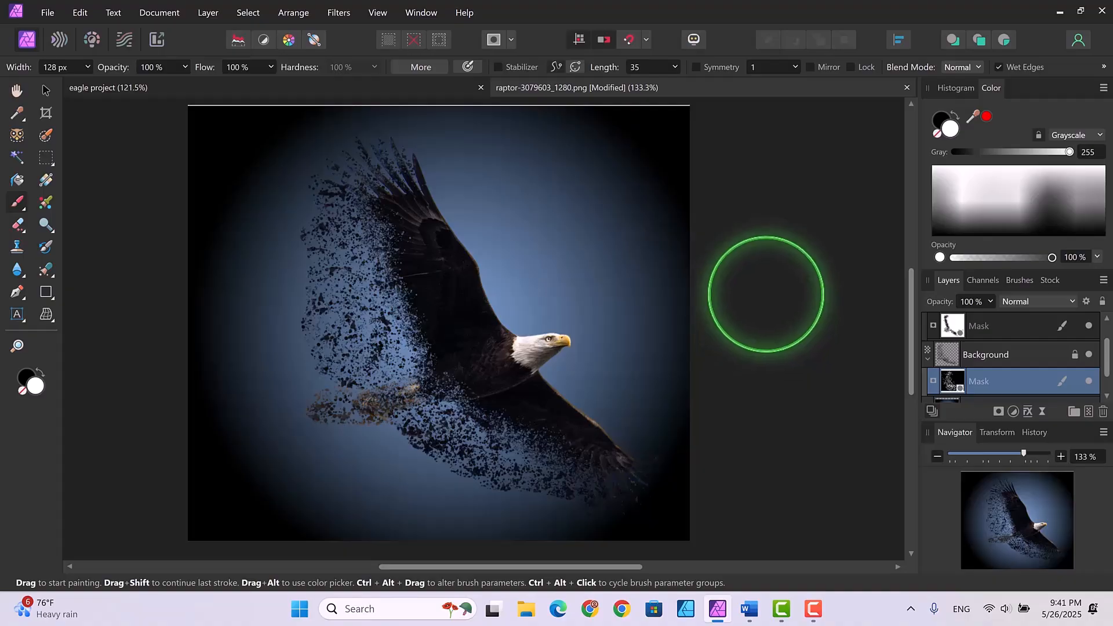
Step: Examine the particle dispersion in the eagle project document for comparison, and return to raptor-3079603_1280.png with the Paint Brush Tool
left_click(274, 93)
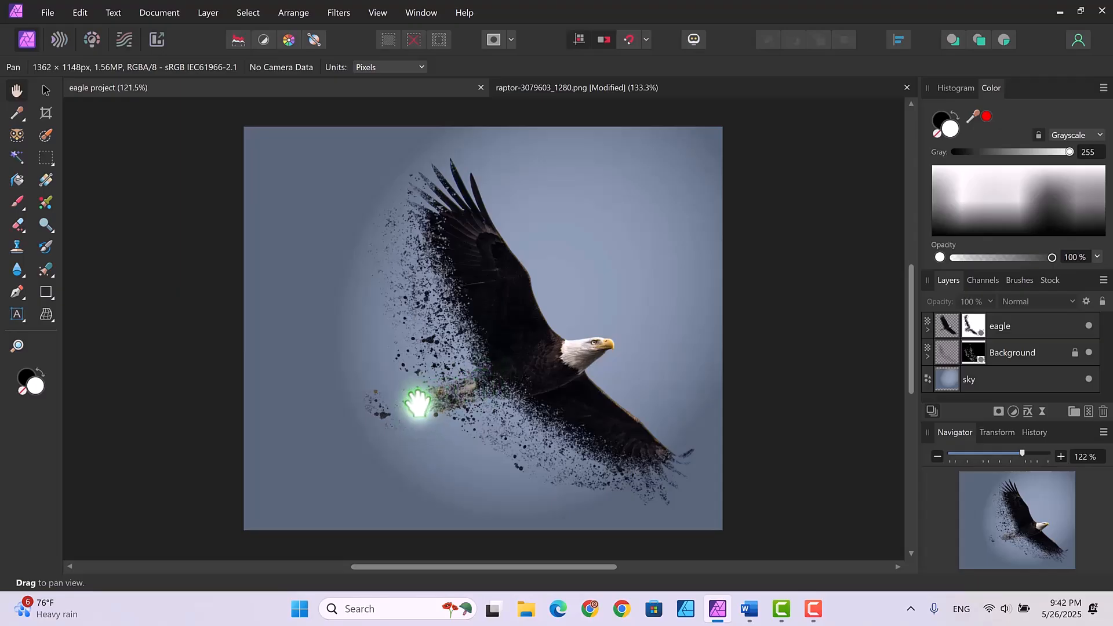
scroll(475, 424, "up", 1)
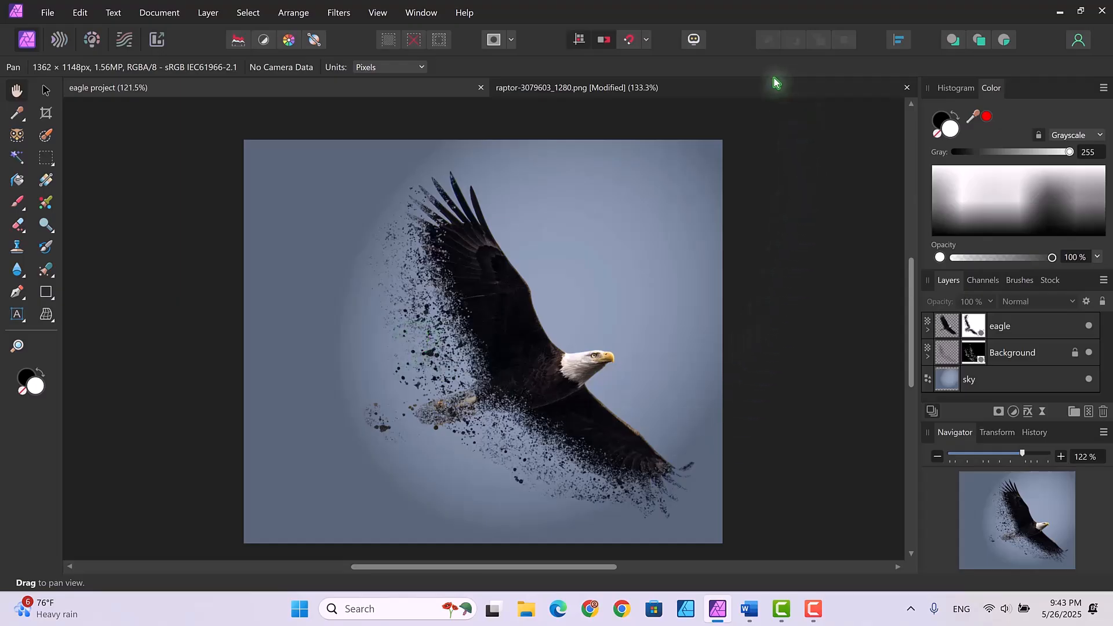
left_click(604, 88)
key("b")
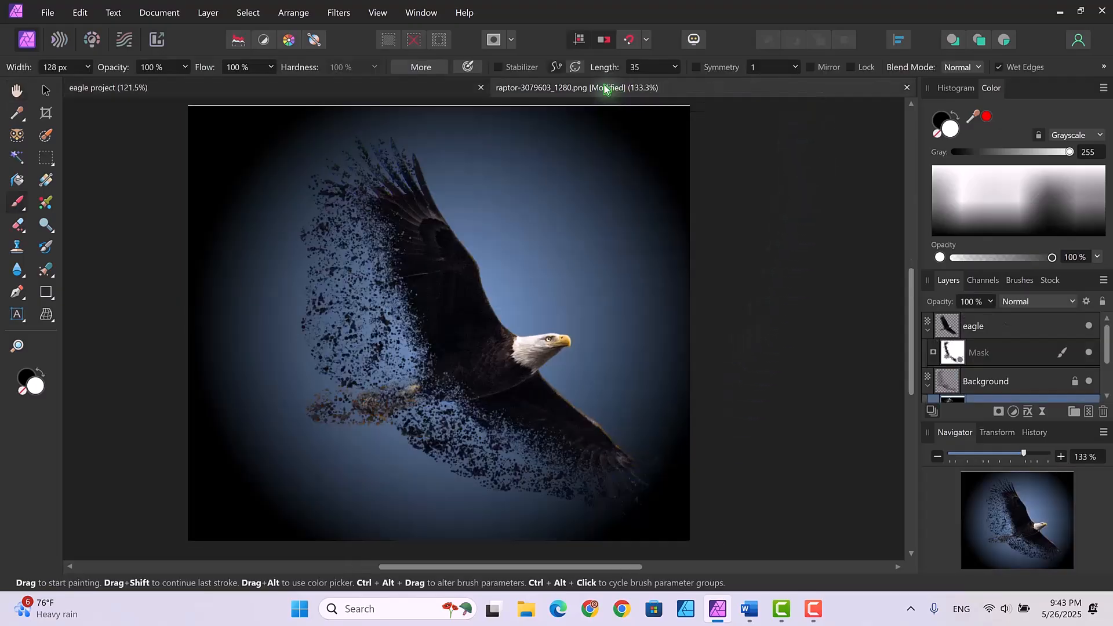